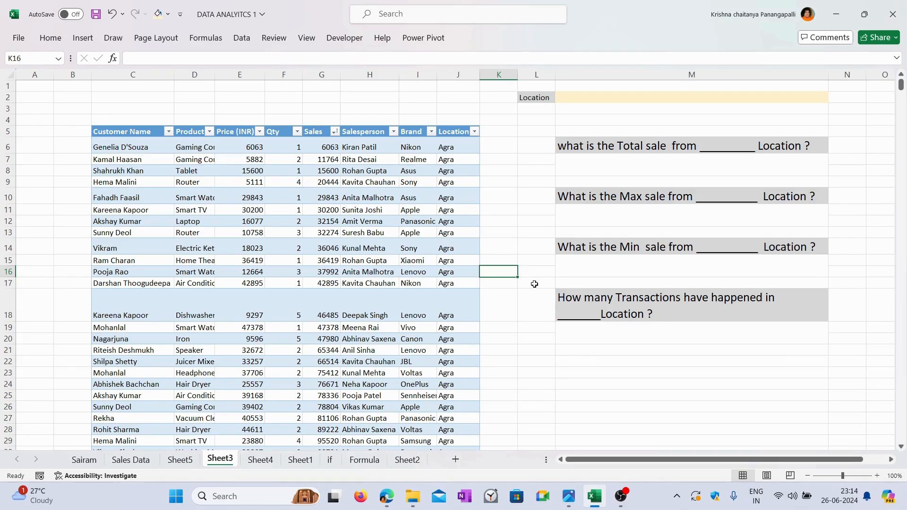
pyautogui.click(523, 251)
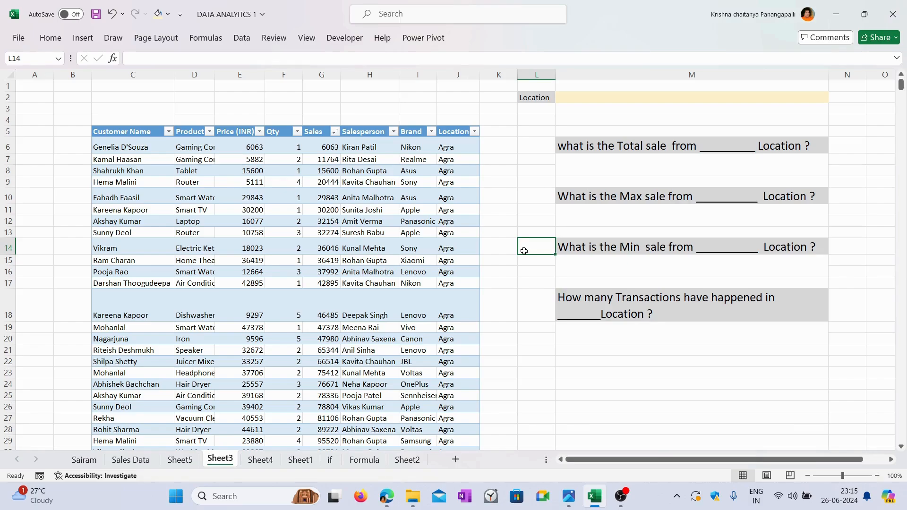
pyautogui.click(516, 151)
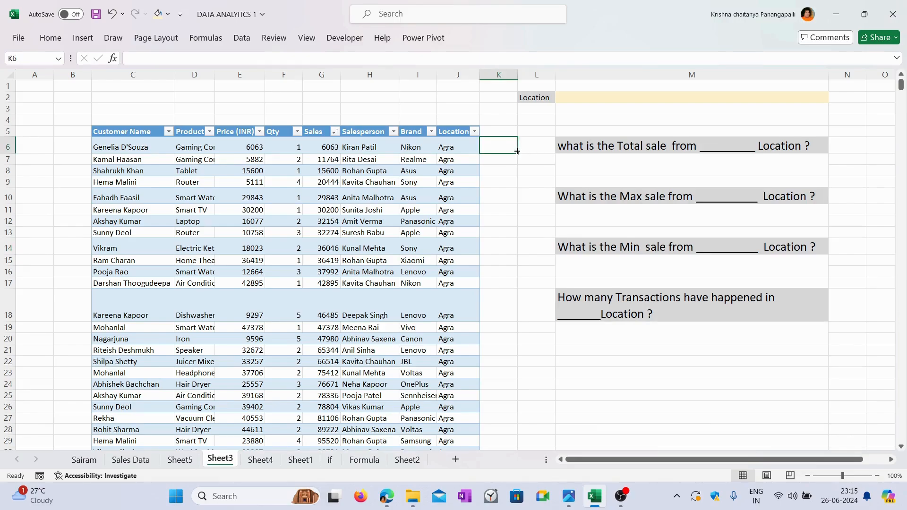
pyautogui.click(535, 147)
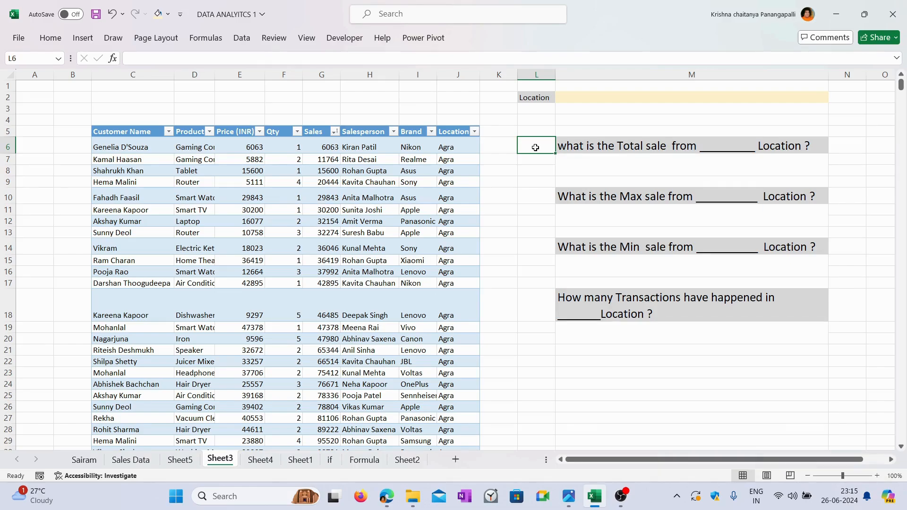
pyautogui.click(585, 150)
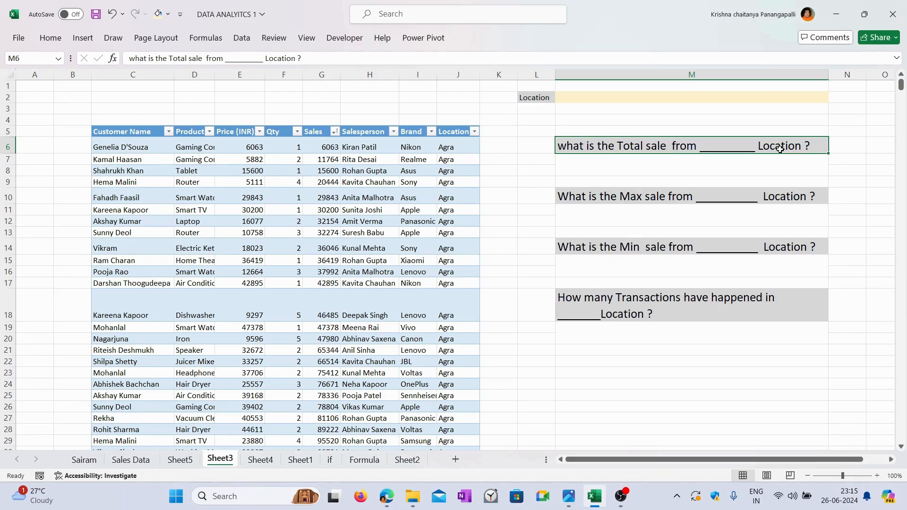
# Step: Filter the table's Location column to show only Agra and check the Sales figure in the total row
pyautogui.click(475, 132)
pyautogui.click(353, 284)
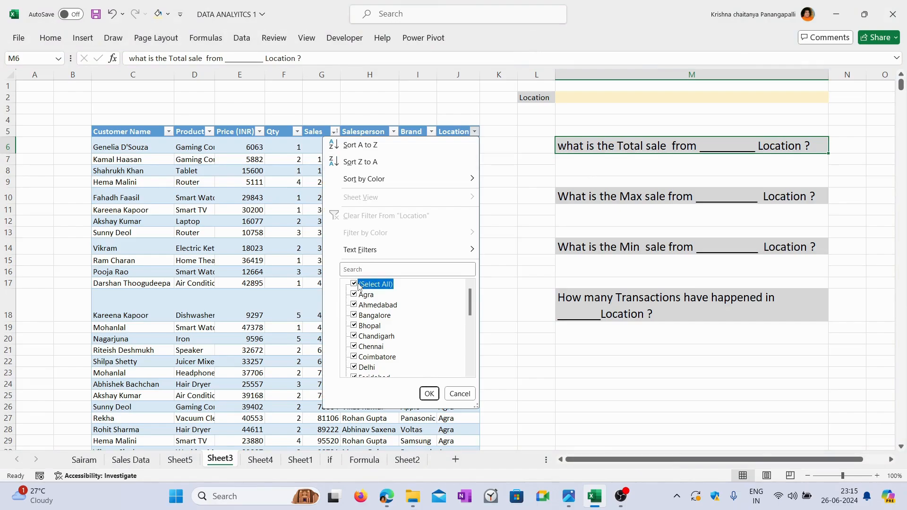
pyautogui.click(353, 294)
pyautogui.click(429, 393)
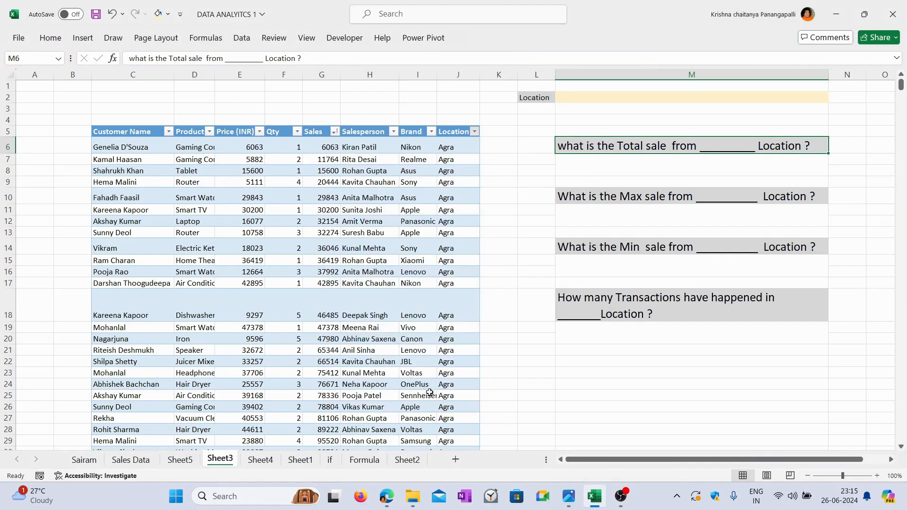
pyautogui.scroll(-6, 423, 299)
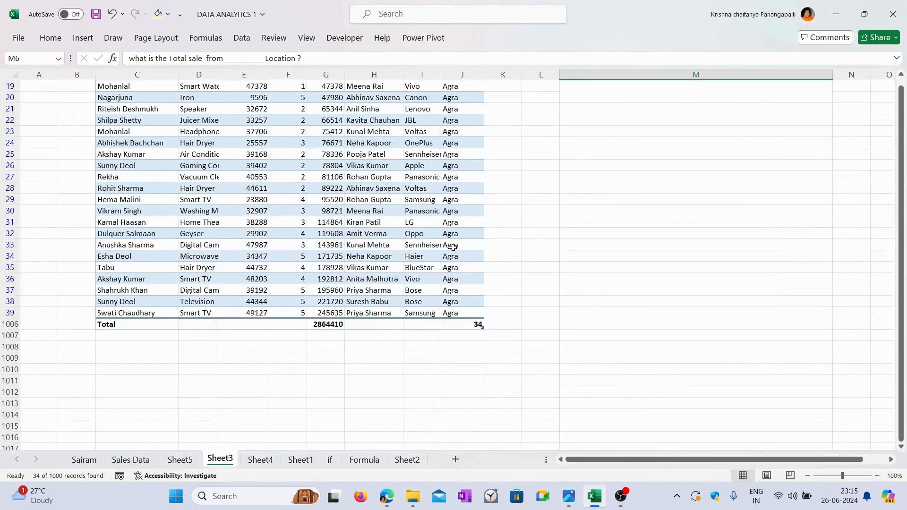
pyautogui.click(326, 325)
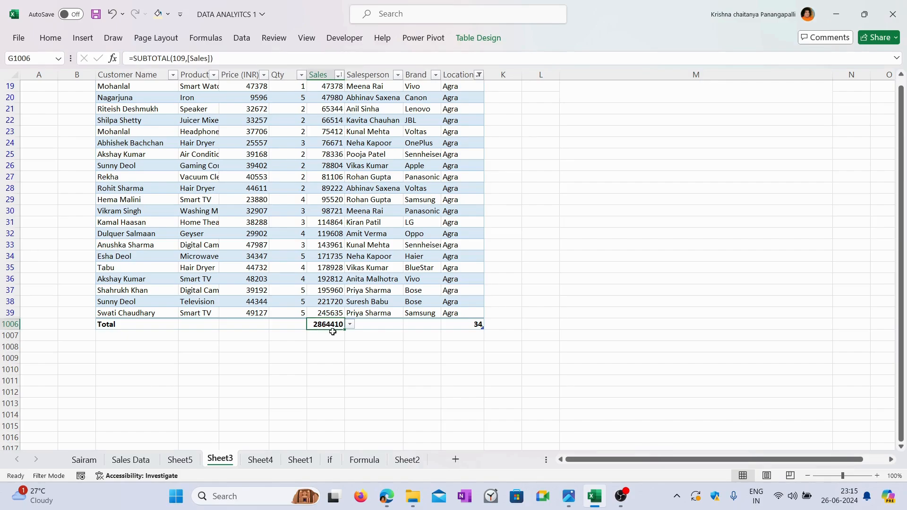
pyautogui.scroll(5, 434, 352)
pyautogui.scroll(1, 435, 350)
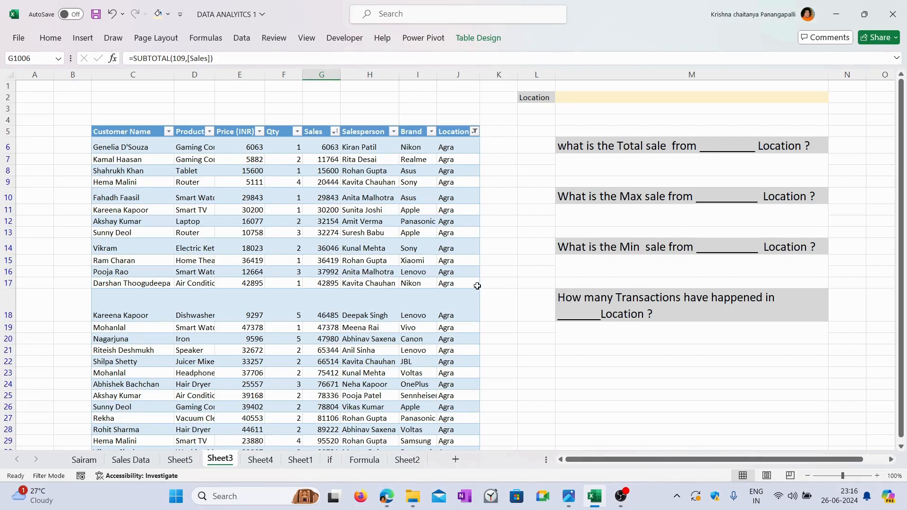
pyautogui.click(120, 146)
pyautogui.moveTo(119, 146); pyautogui.dragTo(456, 315)
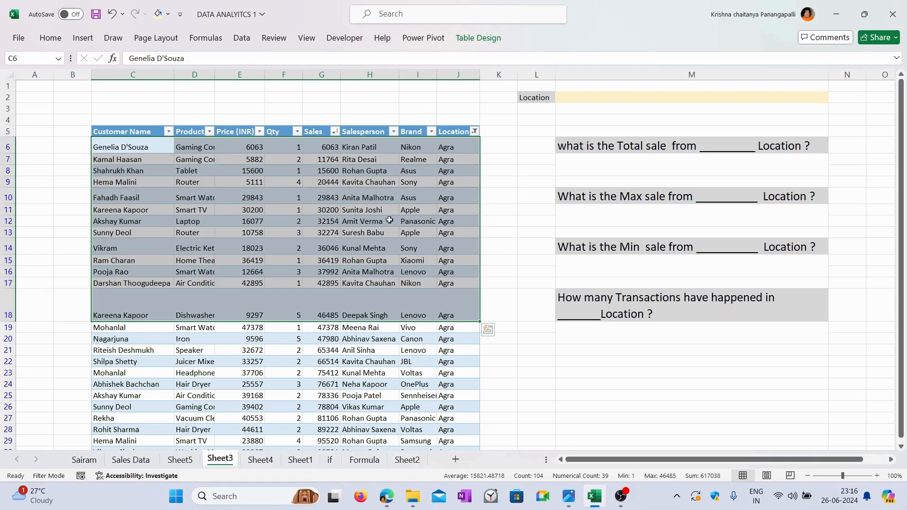
pyautogui.click(389, 220)
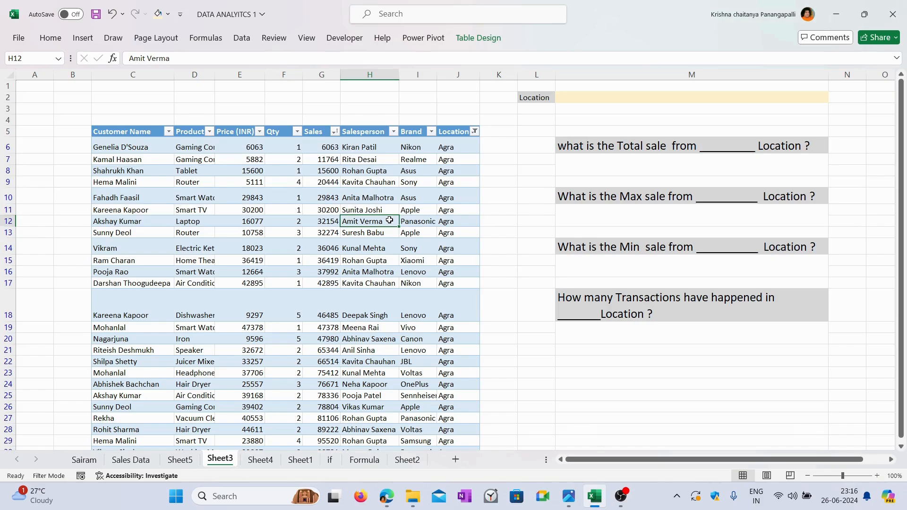
# Step: Start a SUMIFS formula in M7 with Table2[Sales] as the sum range and Table2[Location] as the criteria range
pyautogui.click(635, 168)
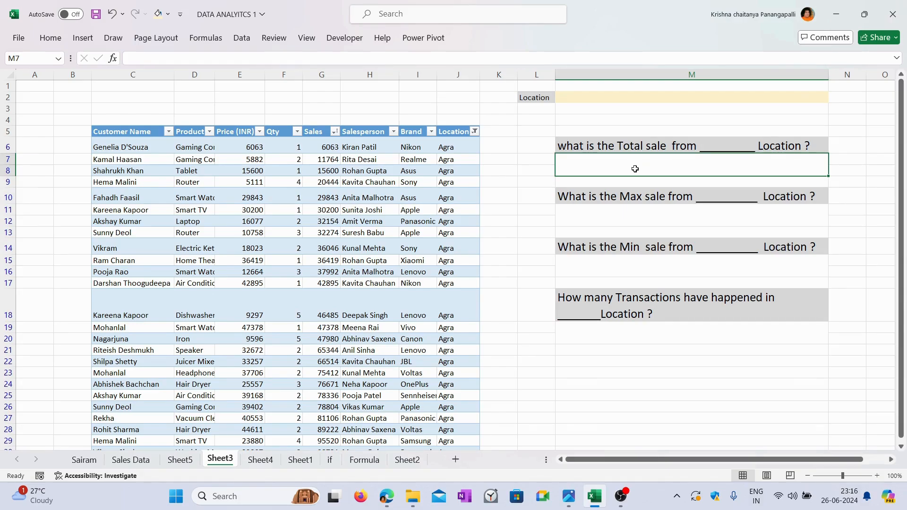
pyautogui.write('=SUMIFS')
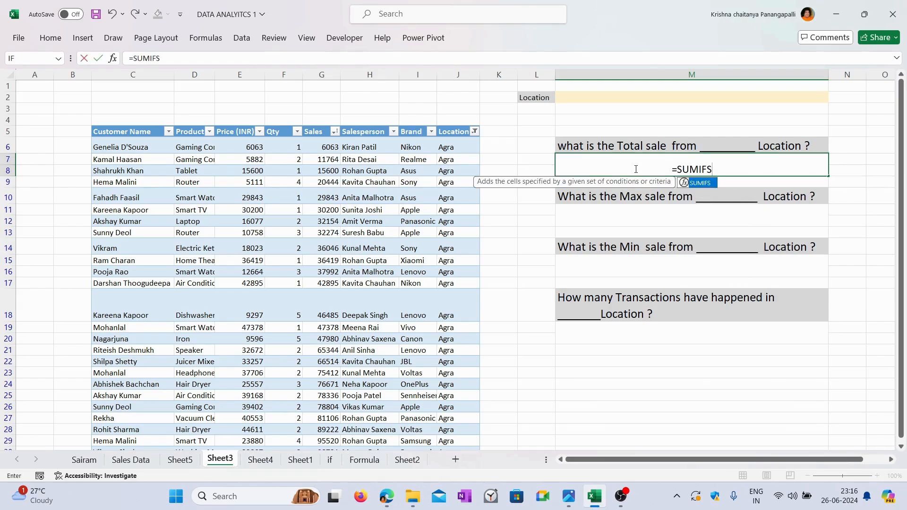
pyautogui.write('(')
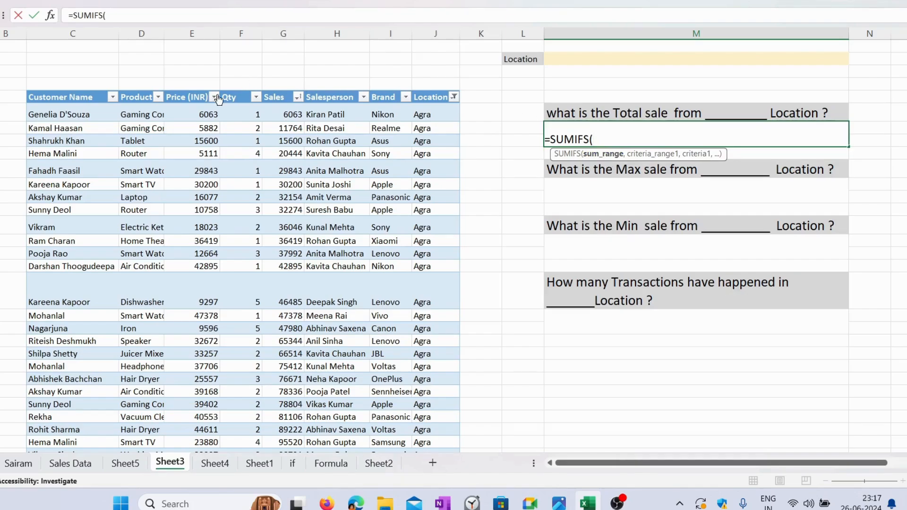
pyautogui.click(284, 92)
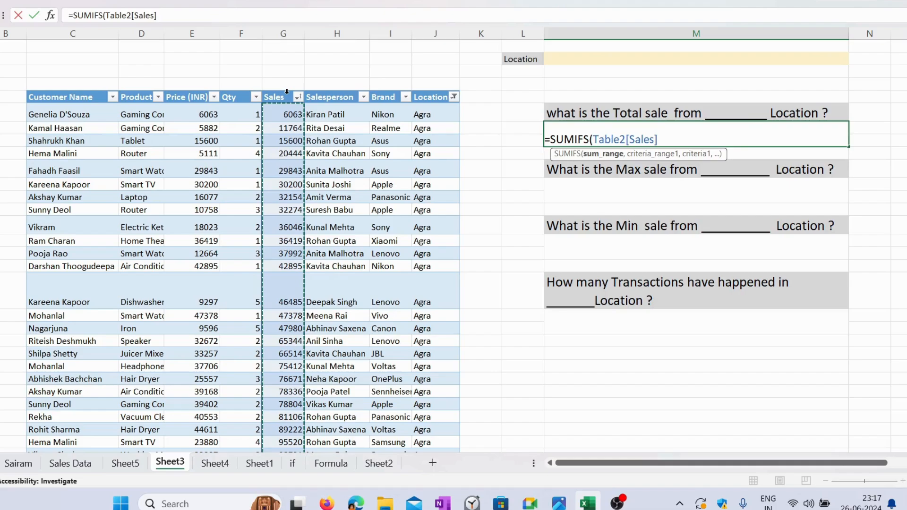
pyautogui.write(',')
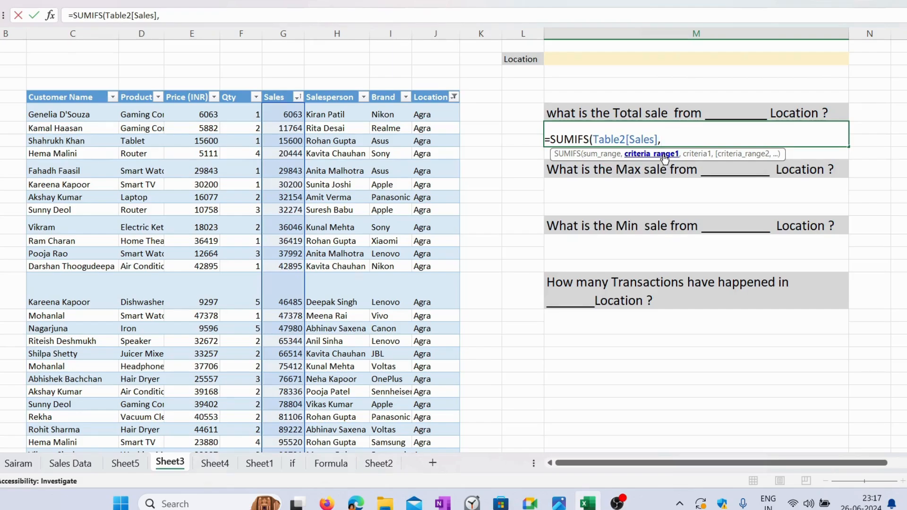
pyautogui.click(433, 91)
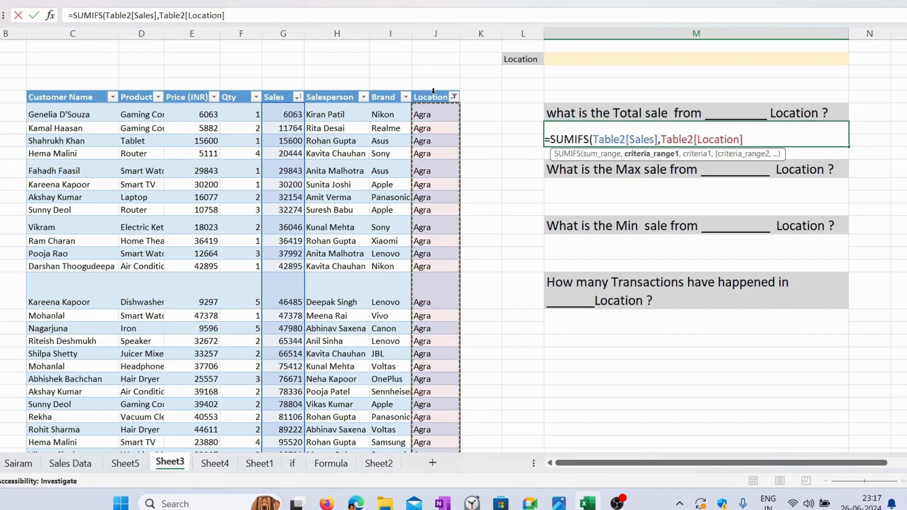
pyautogui.write(',')
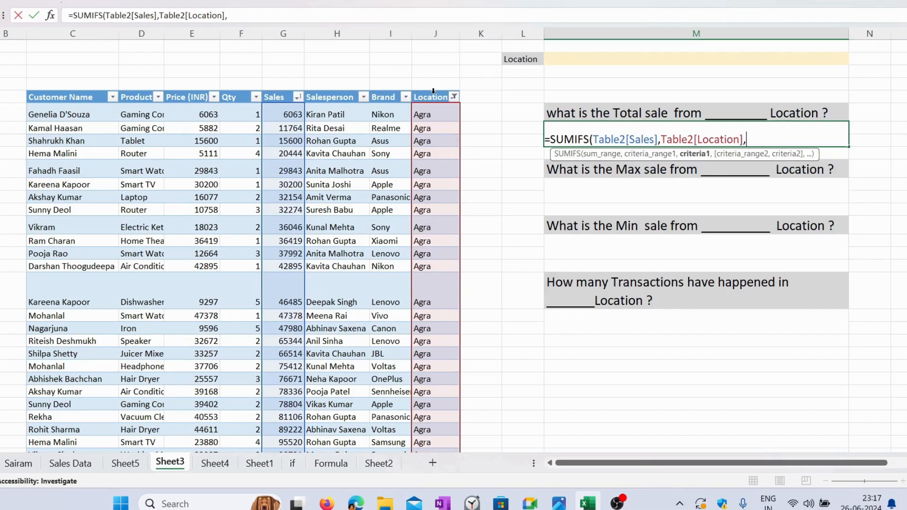
# Step: Complete the SUMIFS formula for the total sale with the criterion "Agra" and enter it
pyautogui.write('"Agra")')
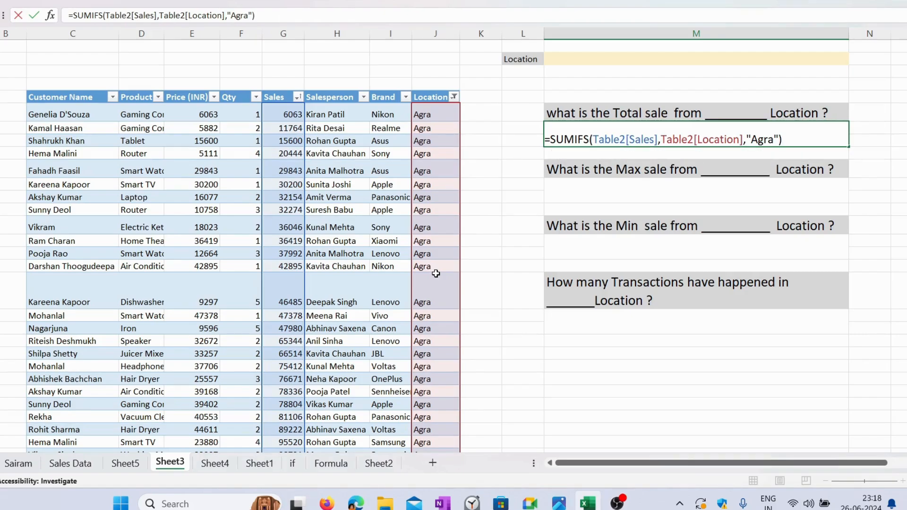
pyautogui.press('Return')
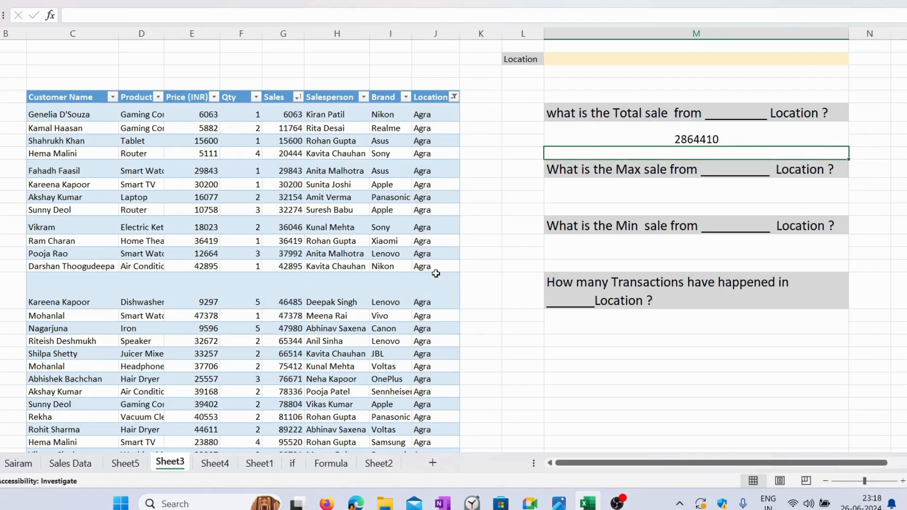
pyautogui.click(737, 139)
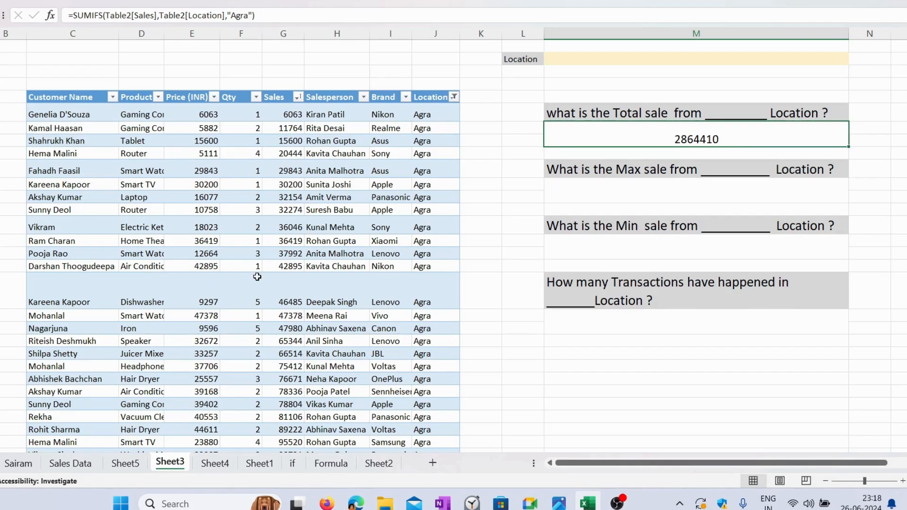
pyautogui.click(682, 195)
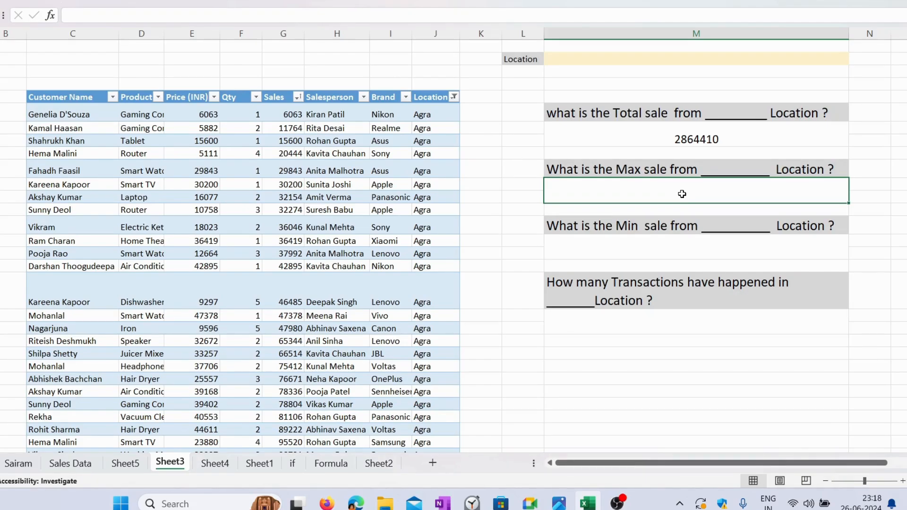
pyautogui.scroll(-10, 414, 278)
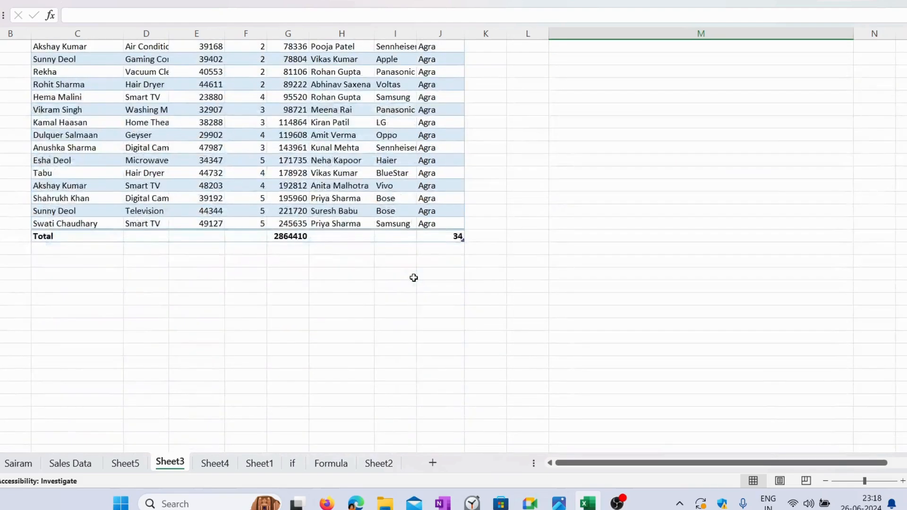
pyautogui.scroll(10, 414, 277)
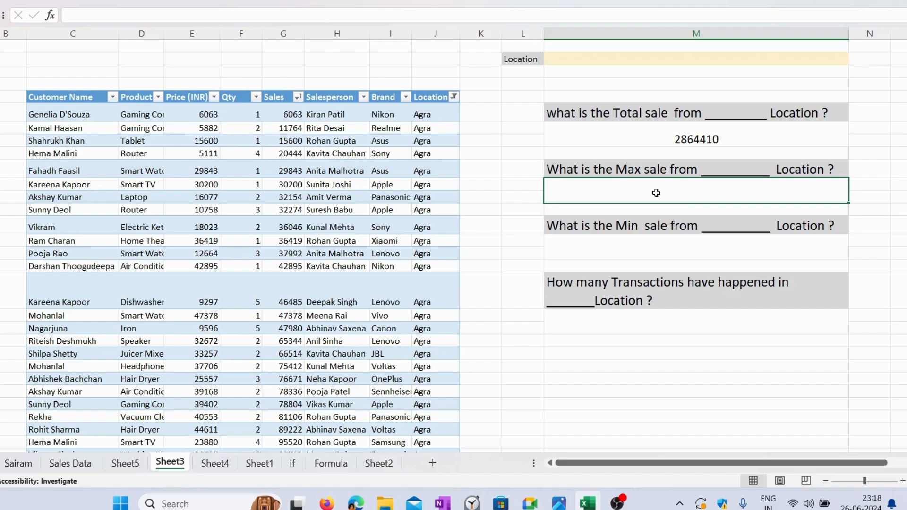
pyautogui.write('=maxif')
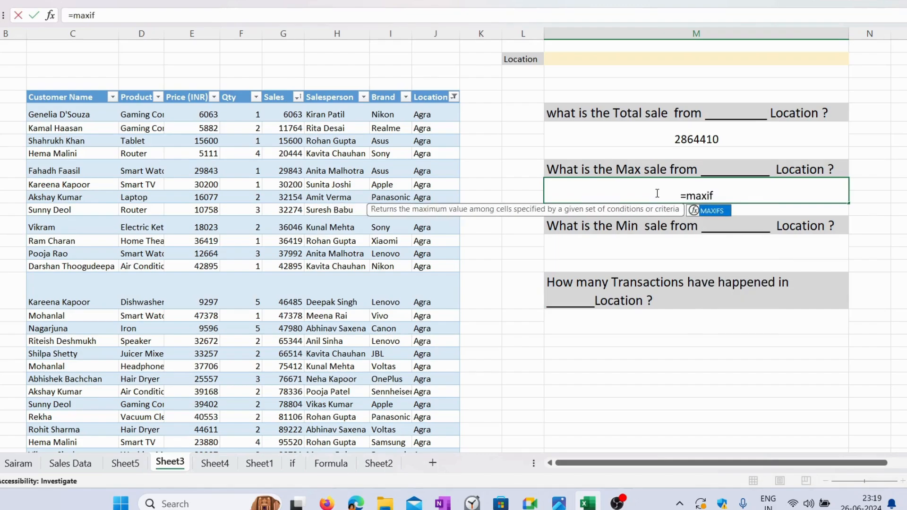
pyautogui.write('s')
pyautogui.press('Tab')
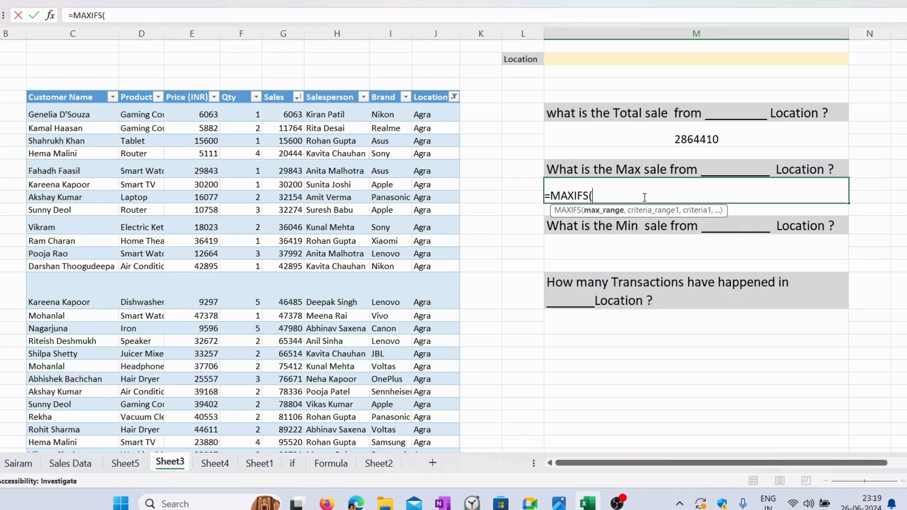
pyautogui.press('BackSpace')
pyautogui.press('BackSpace')
pyautogui.press('BackSpace')
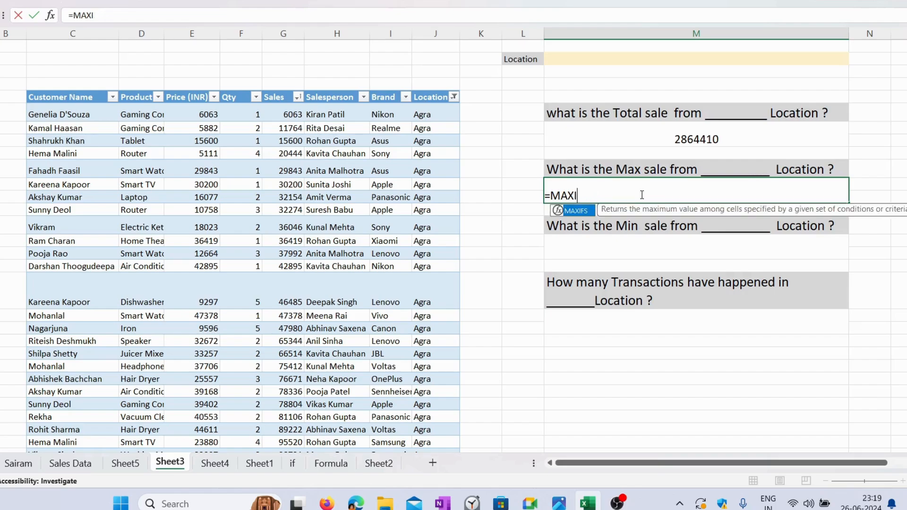
pyautogui.press('BackSpace')
pyautogui.press('BackSpace')
pyautogui.press('BackSpace')
pyautogui.press('BackSpace')
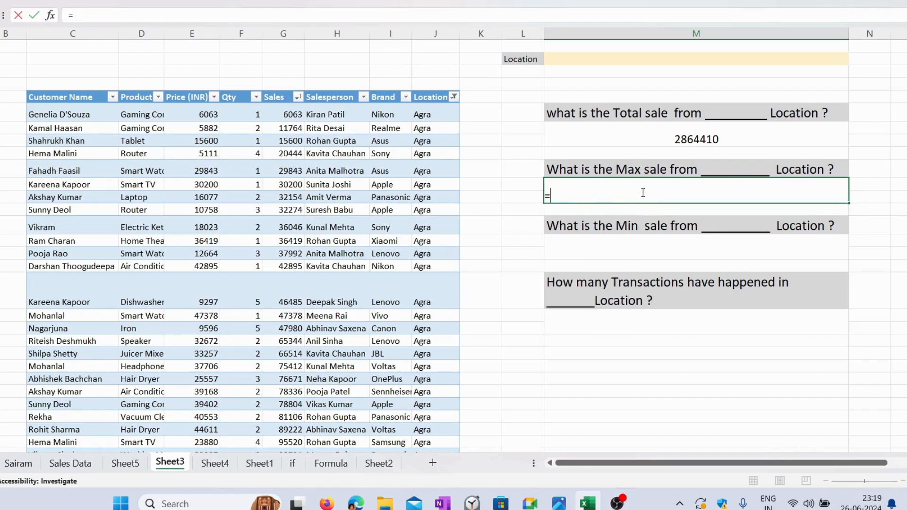
pyautogui.press('Escape')
# Step: Copy the SUMIFS expression without its equals sign from M7 into the answer cell below the Max sale question
pyautogui.doubleClick(687, 138)
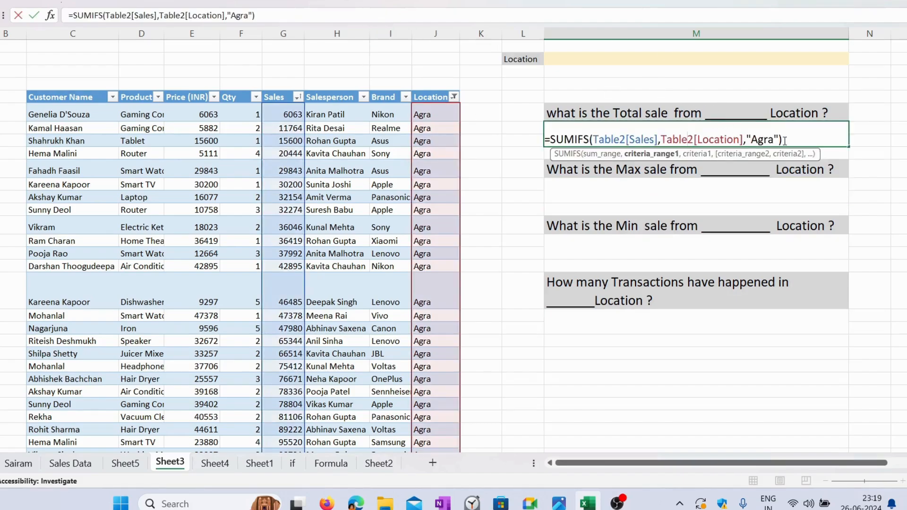
pyautogui.moveTo(804, 140); pyautogui.dragTo(551, 139)
pyautogui.hotkey('ctrl', 'c')
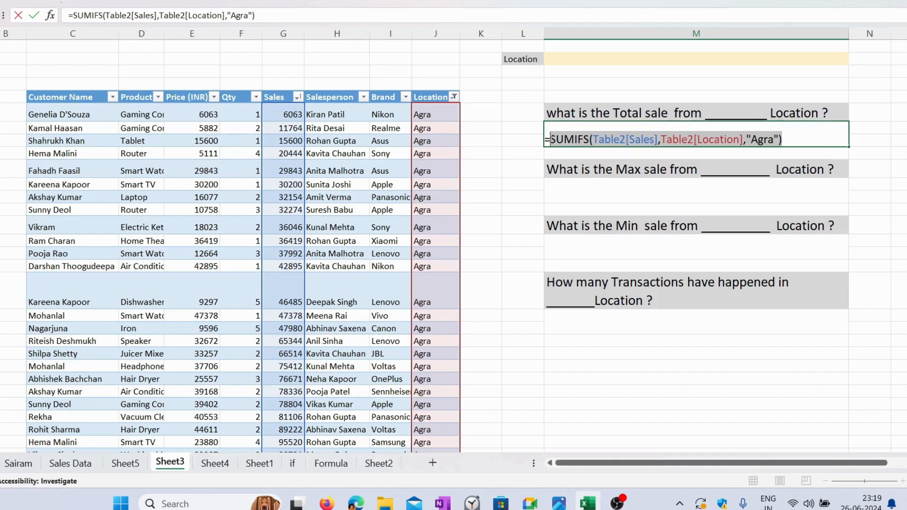
pyautogui.press('Escape')
pyautogui.click(635, 191)
pyautogui.doubleClick(635, 191)
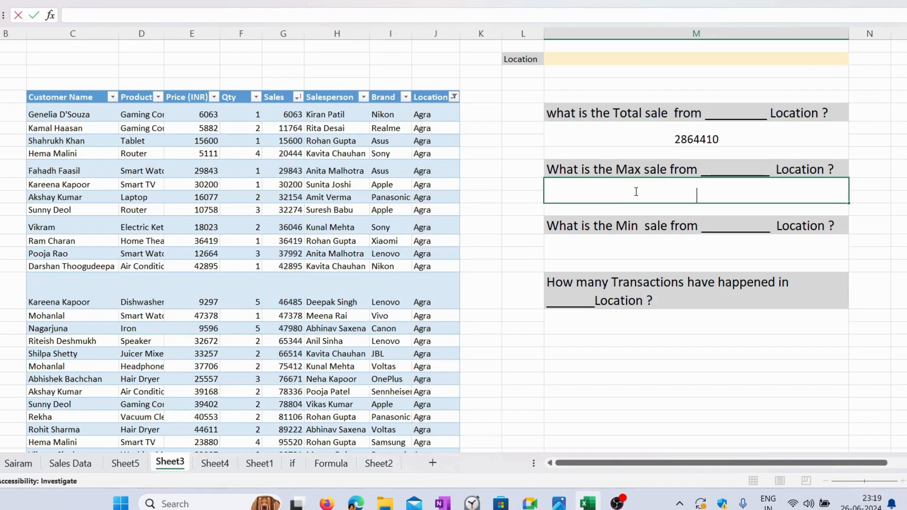
pyautogui.hotkey('ctrl', 'v')
# Step: Turn the copied SUMIFS expression under the Max sale question into =MAXIFS(Table2[Sales],Table2[Location],"Agra") and enter it
pyautogui.click(606, 197)
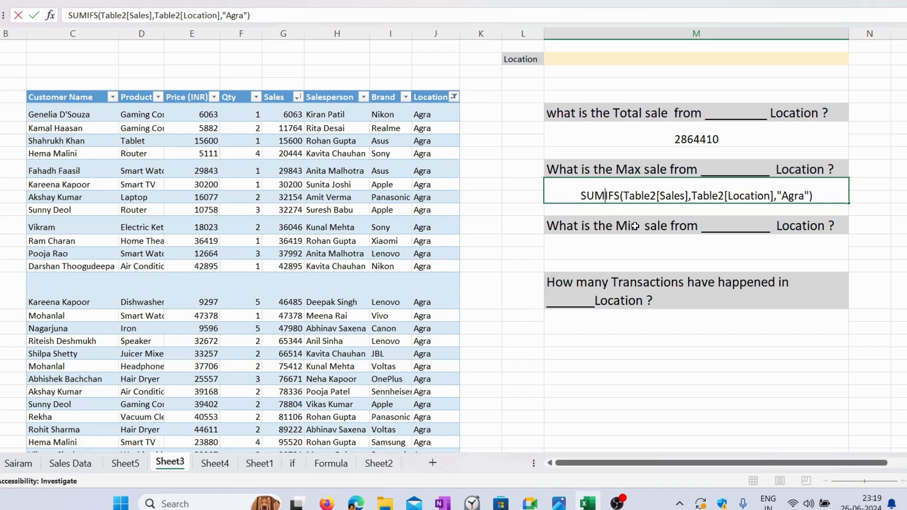
pyautogui.press('BackSpace')
pyautogui.press('BackSpace')
pyautogui.press('BackSpace')
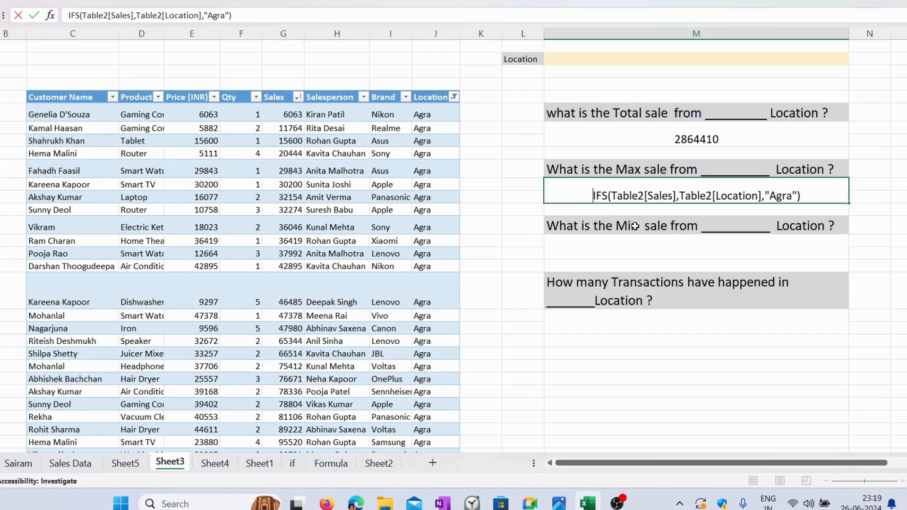
pyautogui.write('MAX')
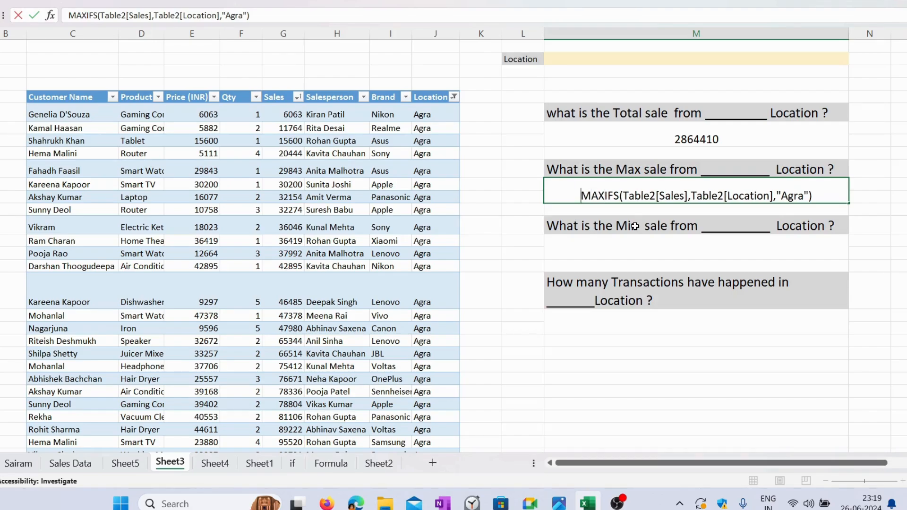
pyautogui.write('+')
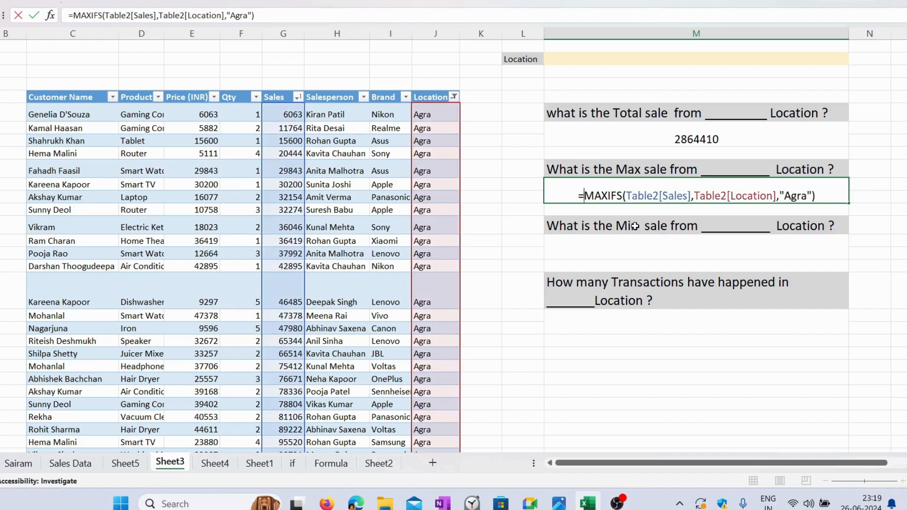
pyautogui.press('Return')
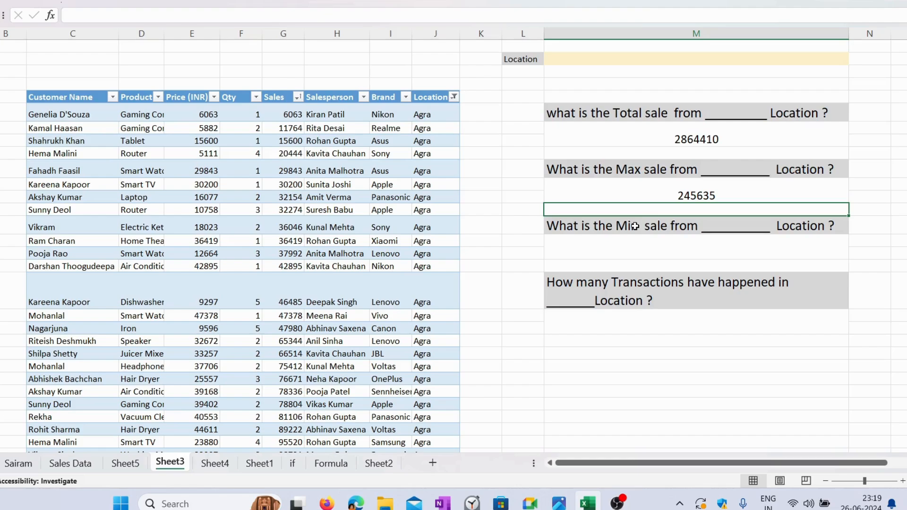
# Step: Sort the table's Sales column from largest to smallest and compare its first value with the Max sale answer
pyautogui.click(770, 196)
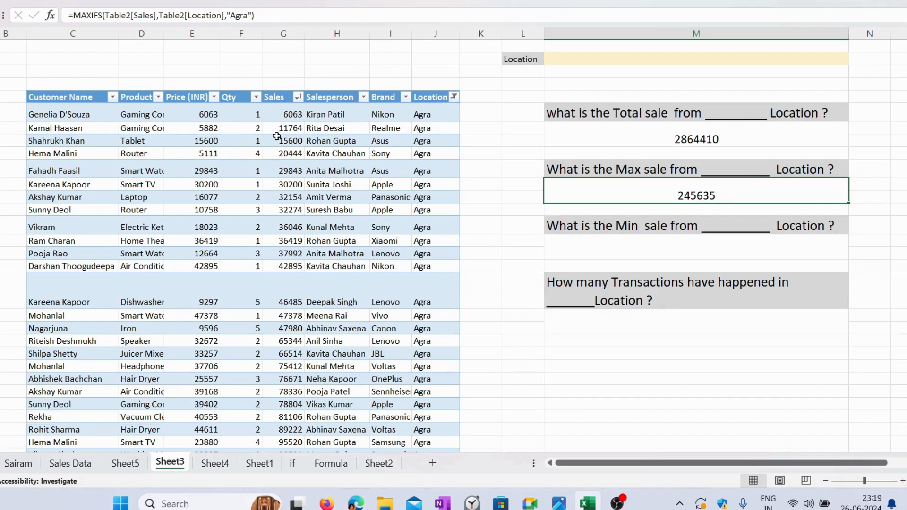
pyautogui.click(297, 97)
pyautogui.click(180, 131)
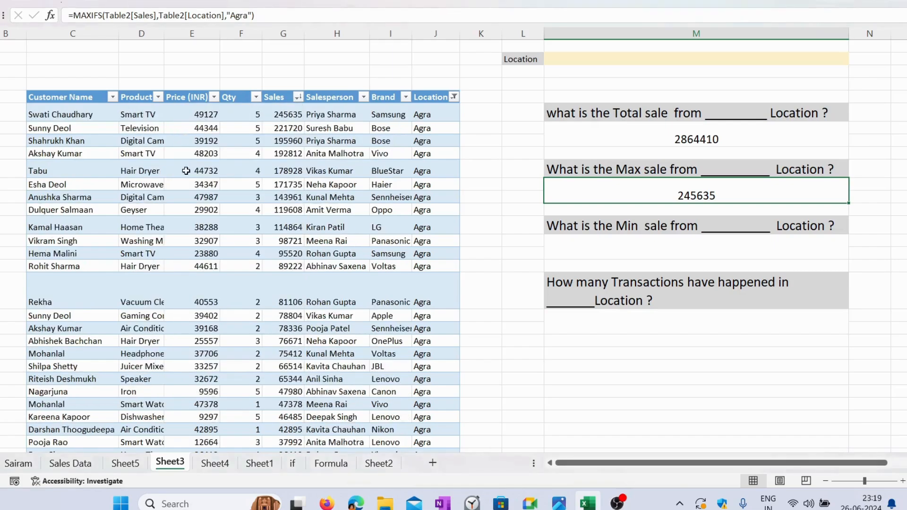
pyautogui.click(284, 117)
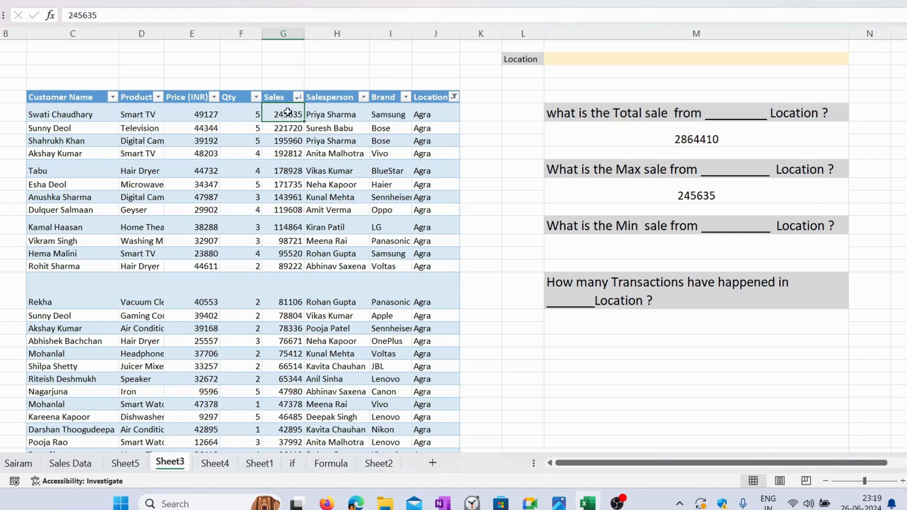
pyautogui.click(690, 197)
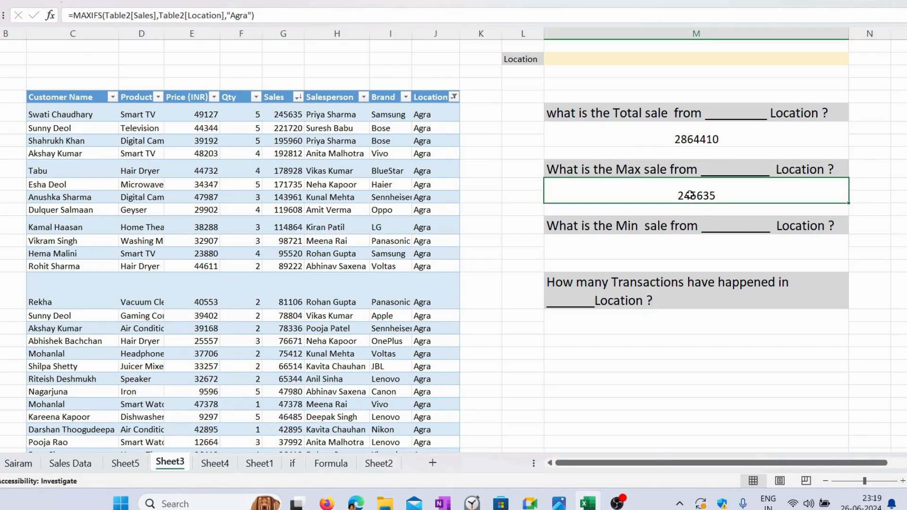
# Step: Copy the MAXIFS expression without its equals sign from the Max sale answer into the answer cell below the Min sale question
pyautogui.click(669, 252)
pyautogui.doubleClick(669, 251)
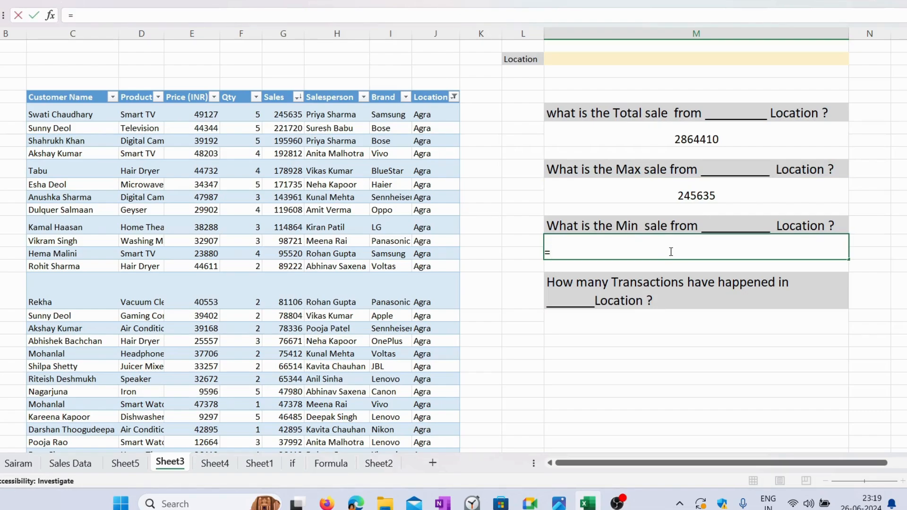
pyautogui.doubleClick(709, 195)
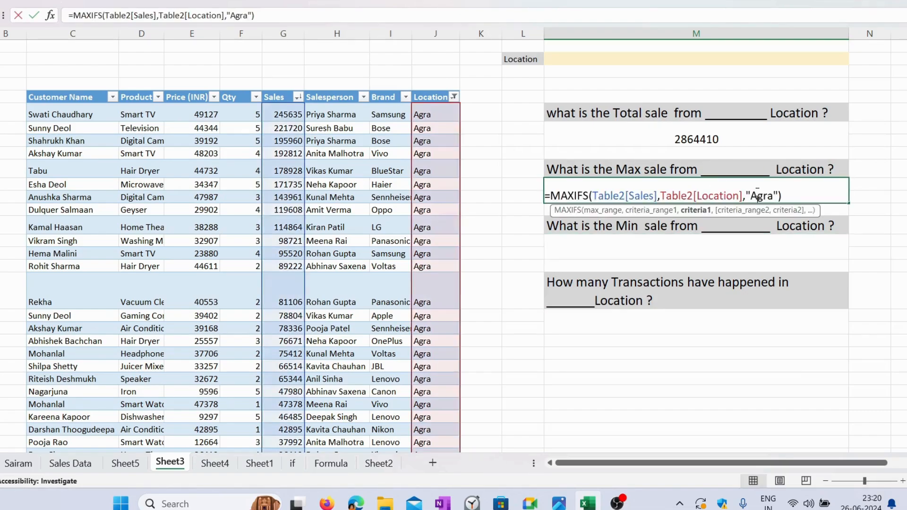
pyautogui.moveTo(713, 194); pyautogui.dragTo(550, 195)
pyautogui.hotkey('ctrl', 'c')
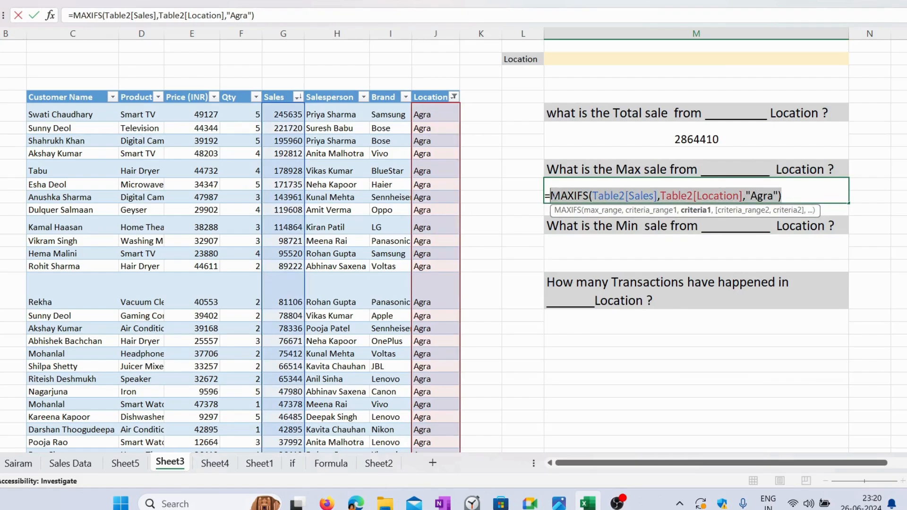
pyautogui.press('Escape')
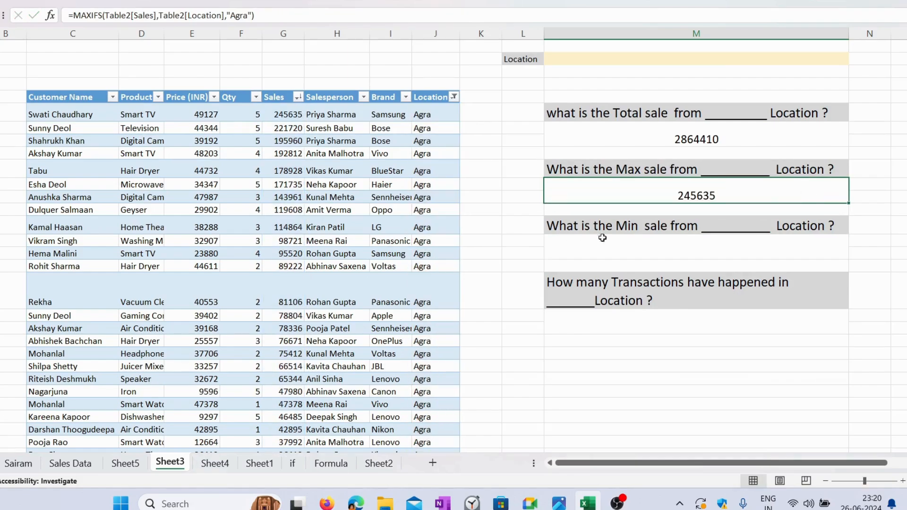
pyautogui.click(708, 252)
pyautogui.hotkey('ctrl', 'v')
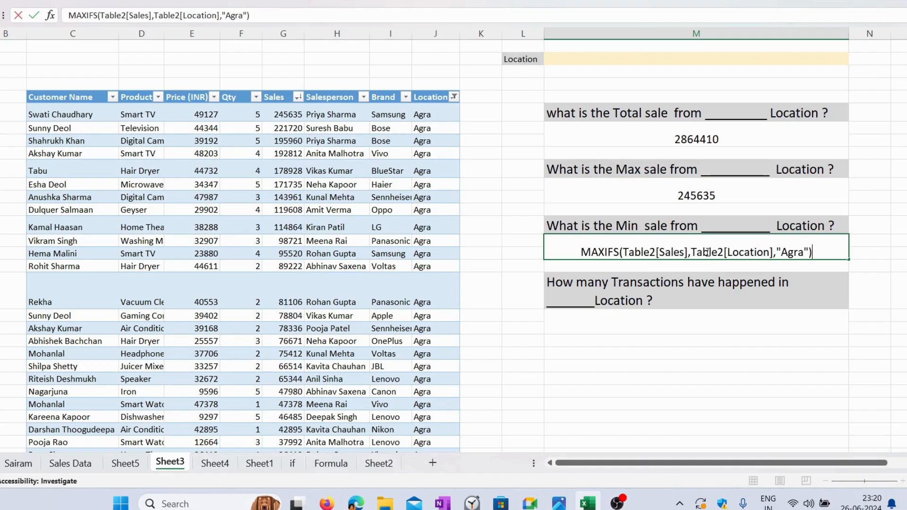
# Step: Turn the copied expression under the Min sale question into =MINIFS(Table2[Sales],Table2[Location],"Agra") and enter it
pyautogui.click(568, 247)
pyautogui.write('=')
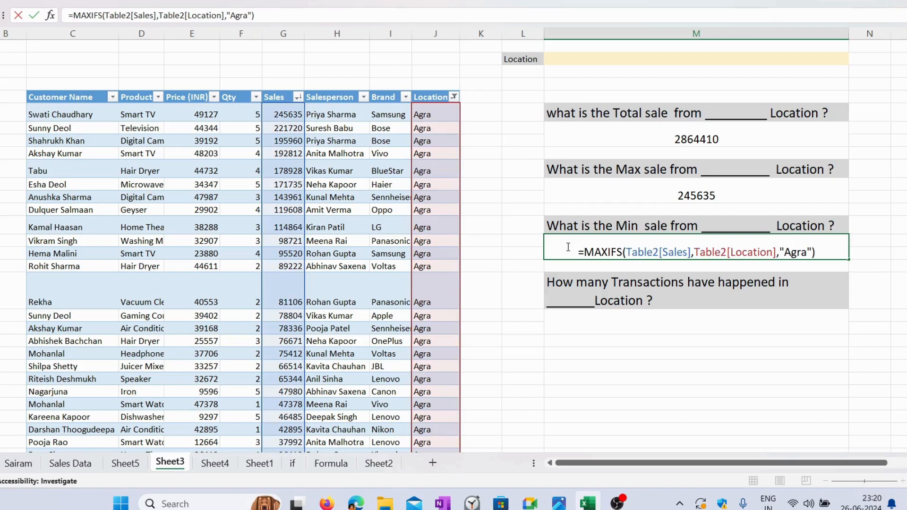
pyautogui.click(609, 252)
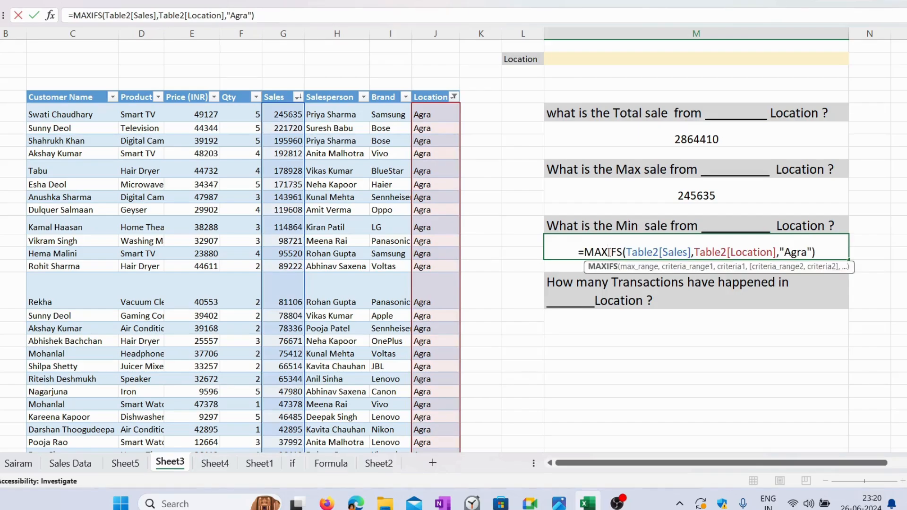
pyautogui.press('BackSpace')
pyautogui.press('BackSpace')
pyautogui.write('NI')
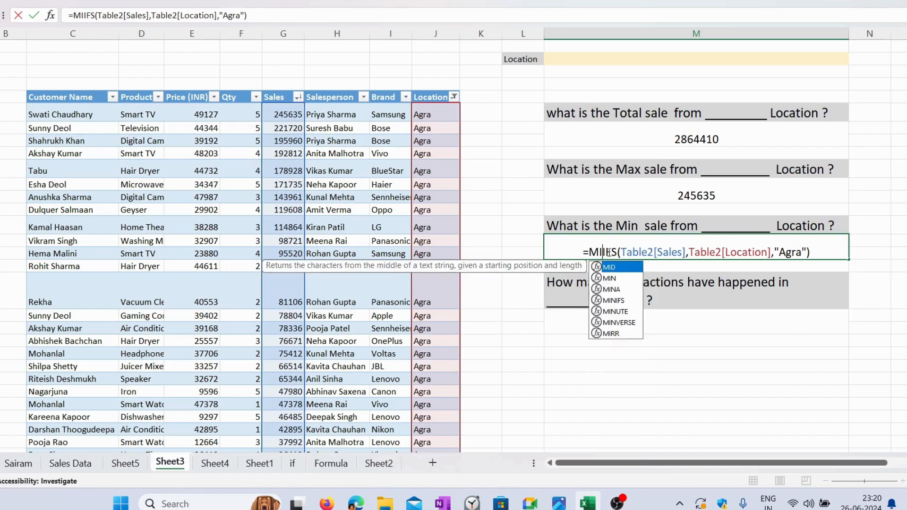
pyautogui.press('Return')
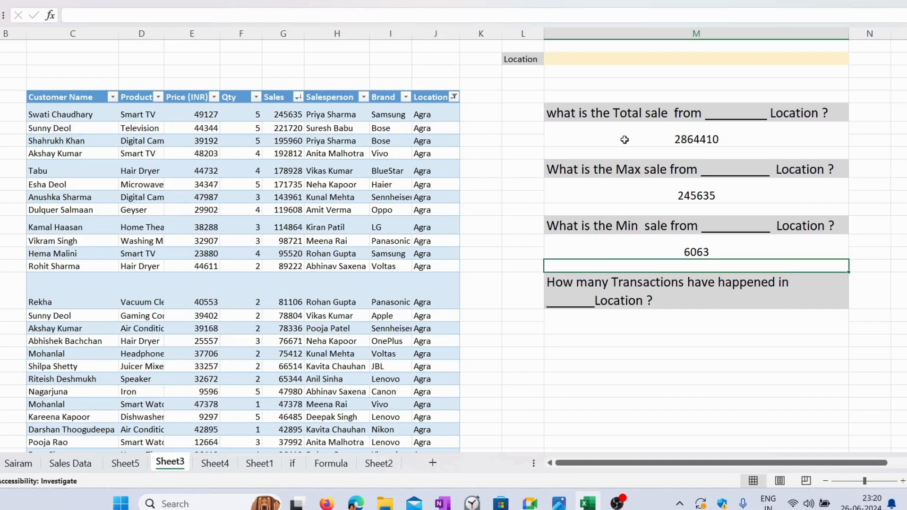
# Step: Review the SUMIFS, MAXIFS and MINIFS formulas in the three sale answer cells, leaving each without changes
pyautogui.doubleClick(736, 133)
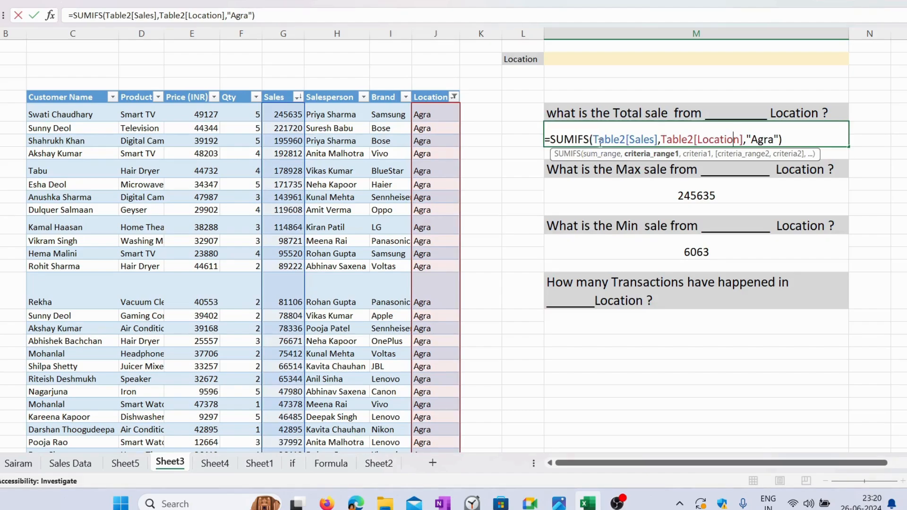
pyautogui.moveTo(589, 139); pyautogui.dragTo(550, 142)
pyautogui.click(735, 195)
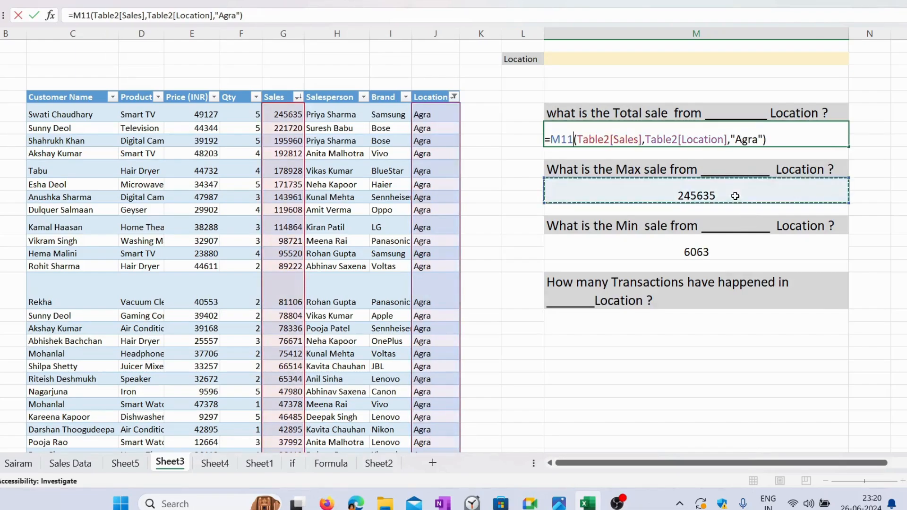
pyautogui.press('Escape')
pyautogui.doubleClick(735, 196)
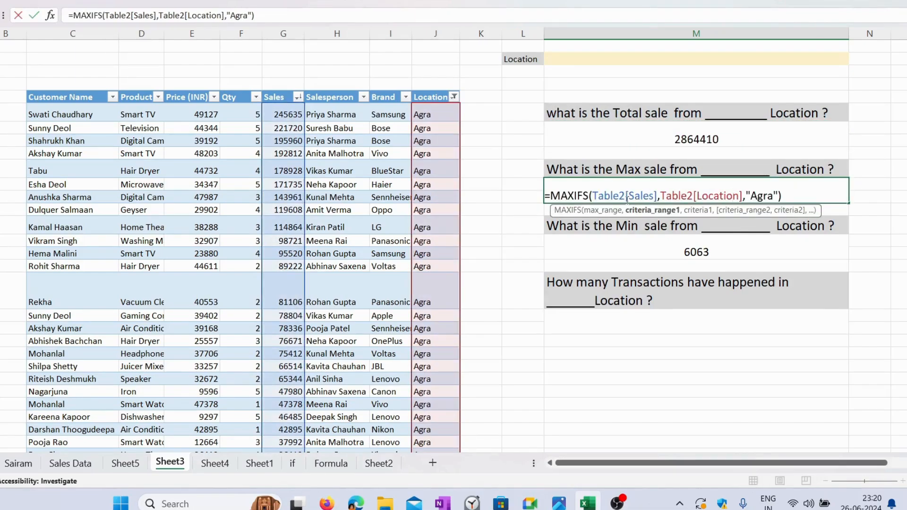
pyautogui.moveTo(590, 195); pyautogui.dragTo(549, 195)
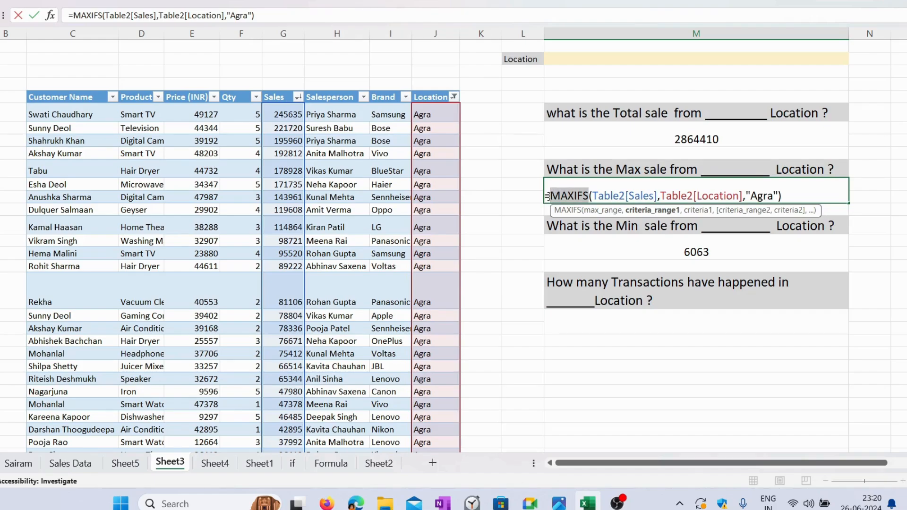
pyautogui.press('Escape')
pyautogui.click(739, 245)
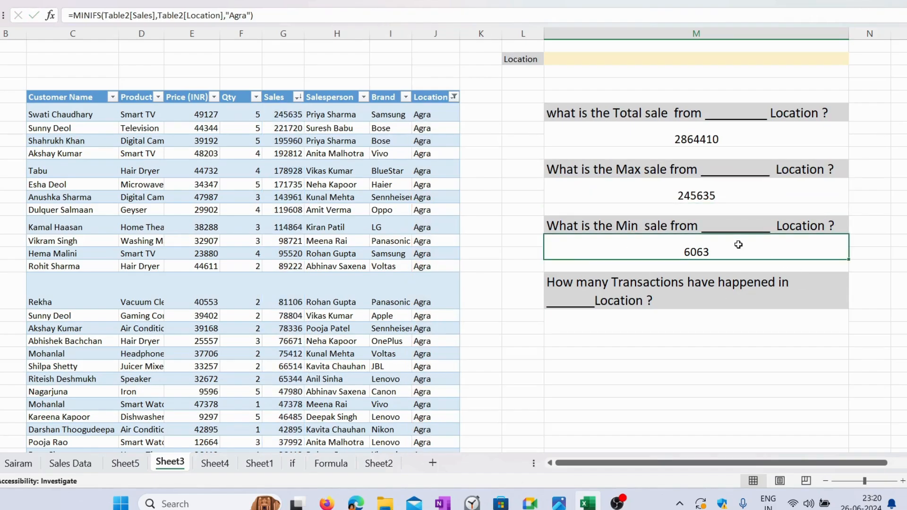
pyautogui.doubleClick(737, 250)
pyautogui.moveTo(787, 251); pyautogui.dragTo(551, 255)
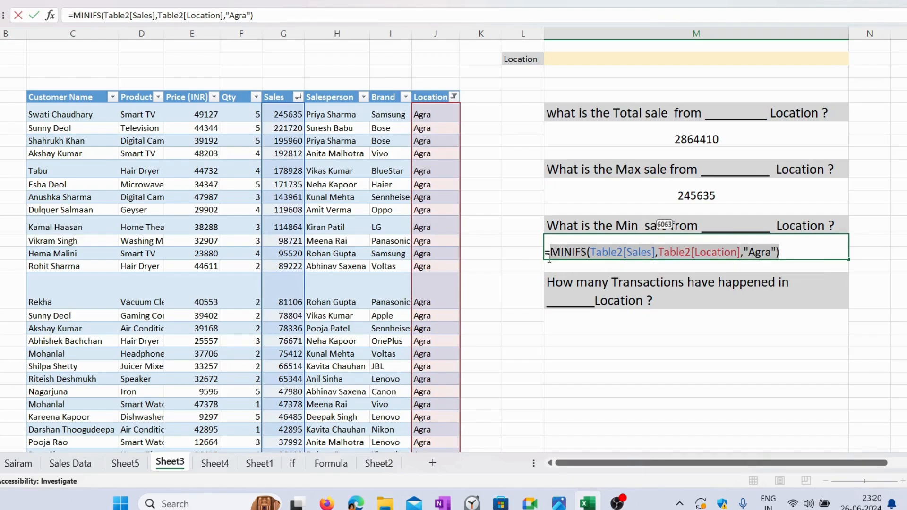
pyautogui.press('Escape')
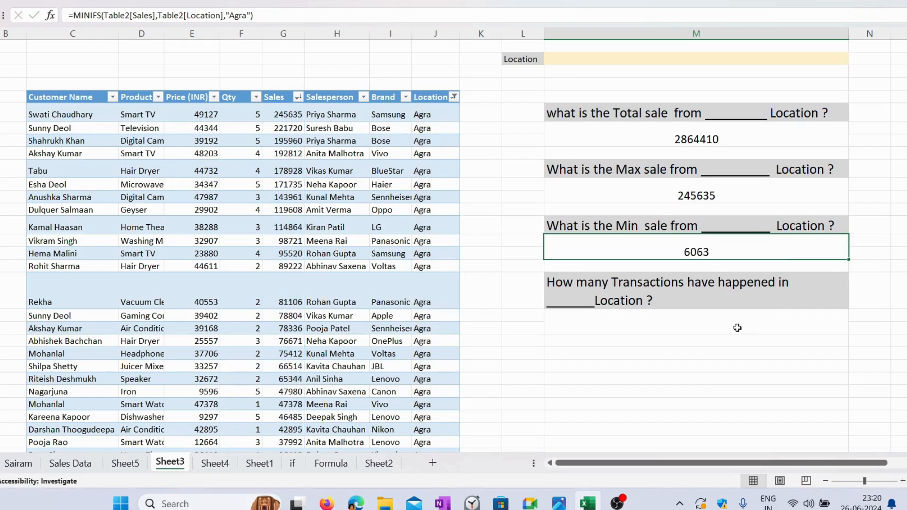
# Step: Start a COUNTIFS formula in the answer cell below the Transactions question with Table2[Location] as the criteria range
pyautogui.click(687, 319)
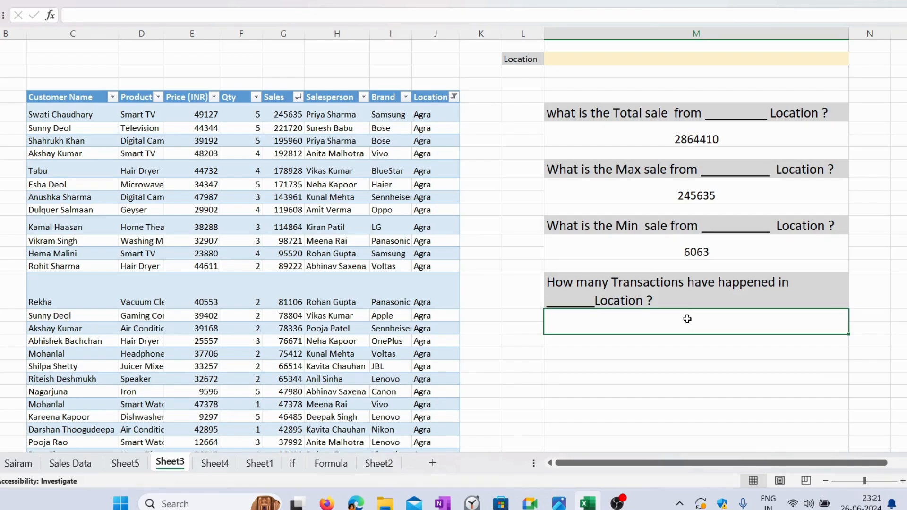
pyautogui.write('=coun')
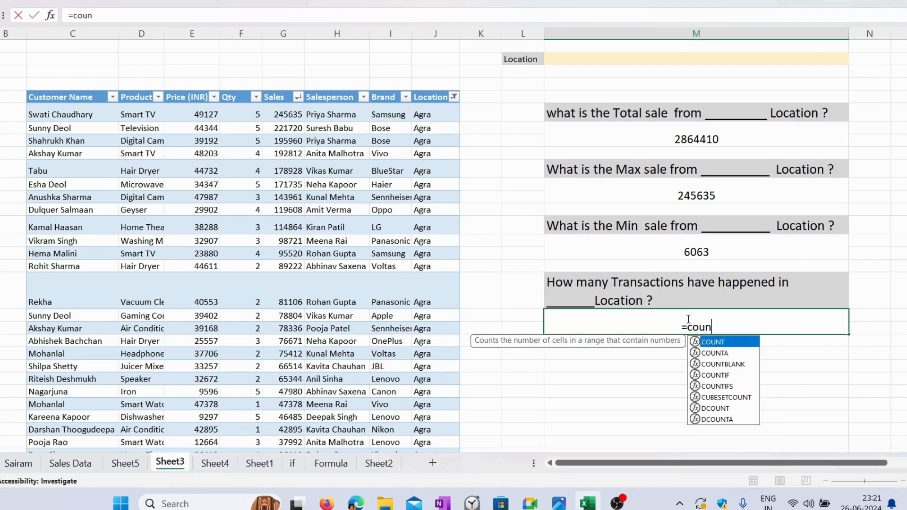
pyautogui.write('tifs')
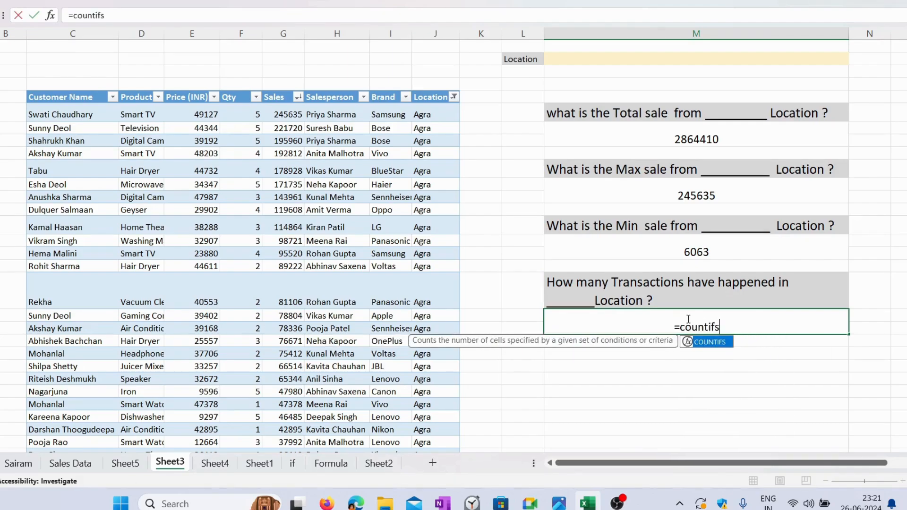
pyautogui.press('Tab')
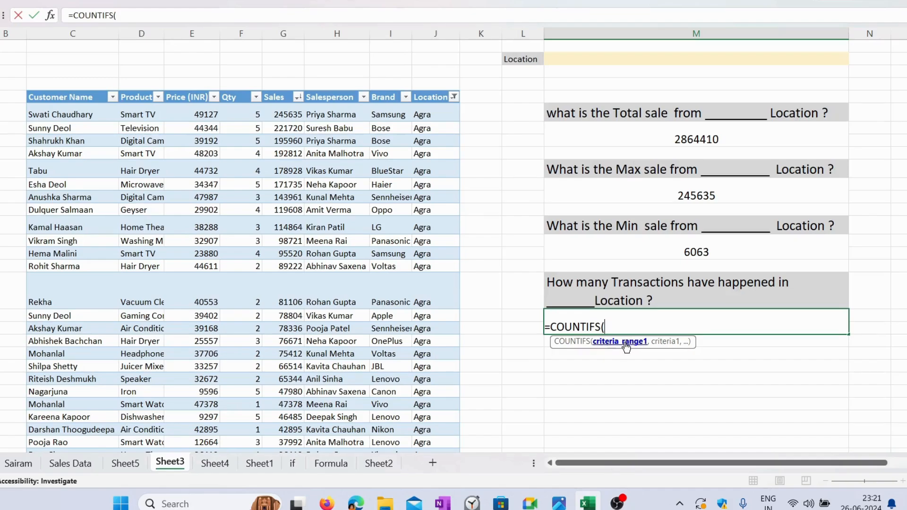
pyautogui.click(430, 89)
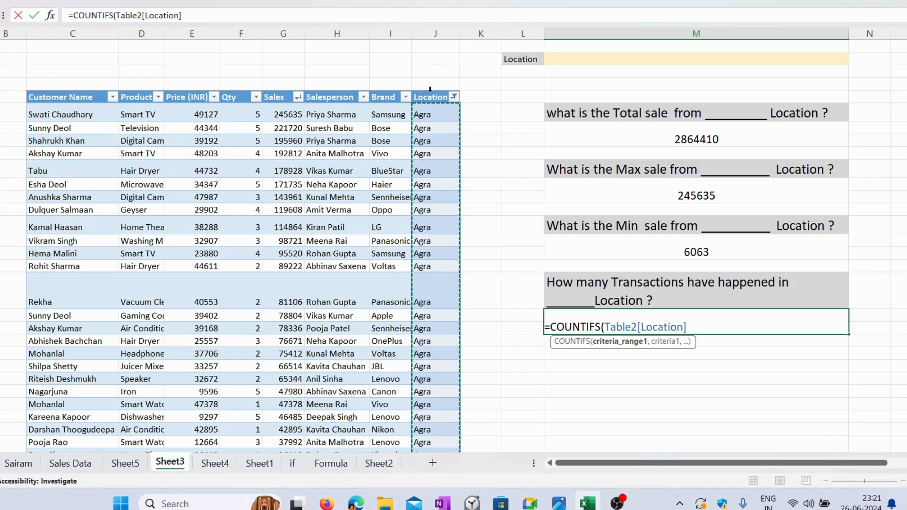
pyautogui.write(',')
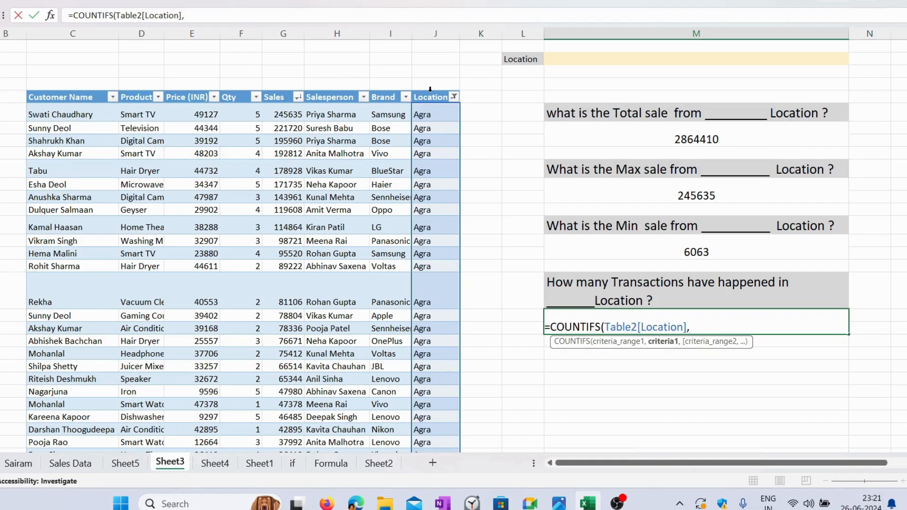
pyautogui.write('"Agra")')
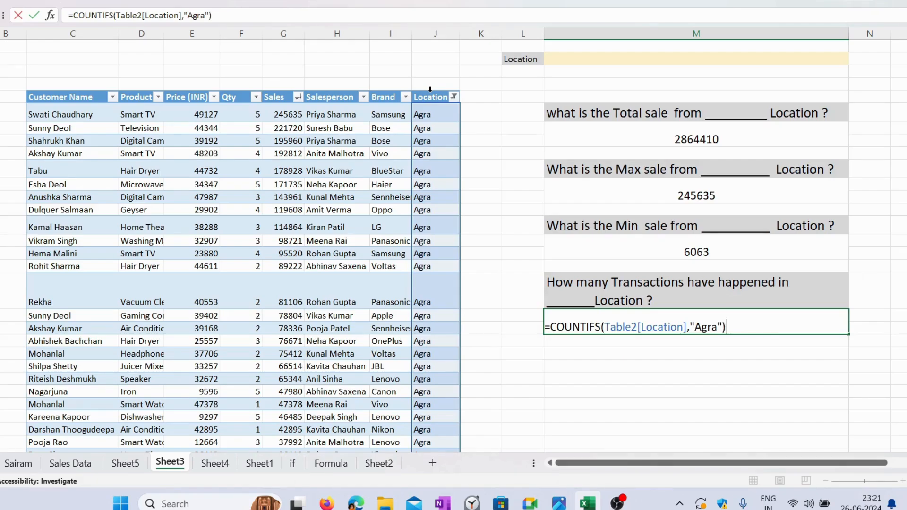
# Step: Check the formulas behind the total, maximum, minimum and transaction-count answers one after another
pyautogui.click(748, 132)
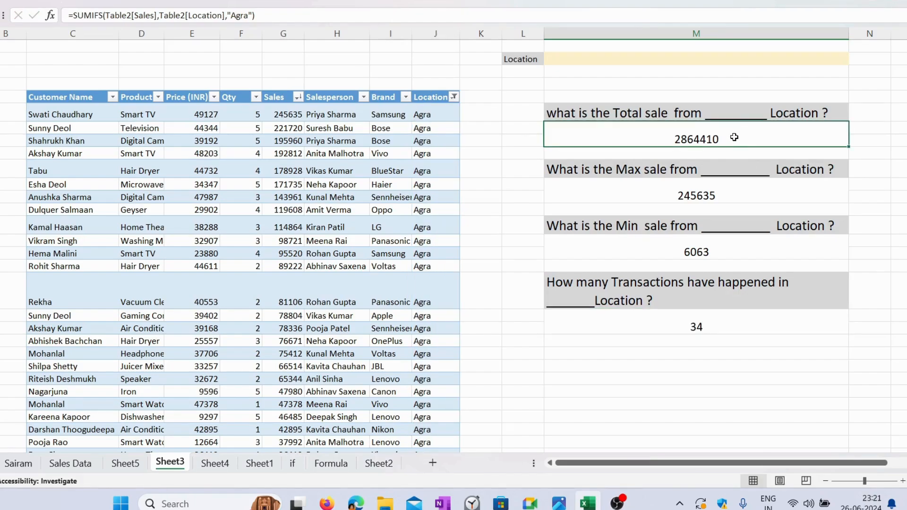
pyautogui.click(722, 195)
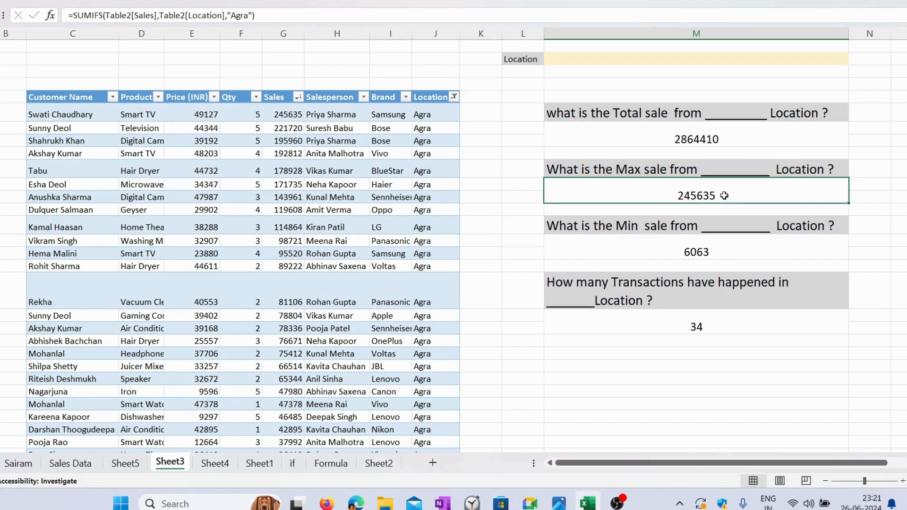
pyautogui.click(725, 258)
pyautogui.click(725, 331)
pyautogui.click(789, 141)
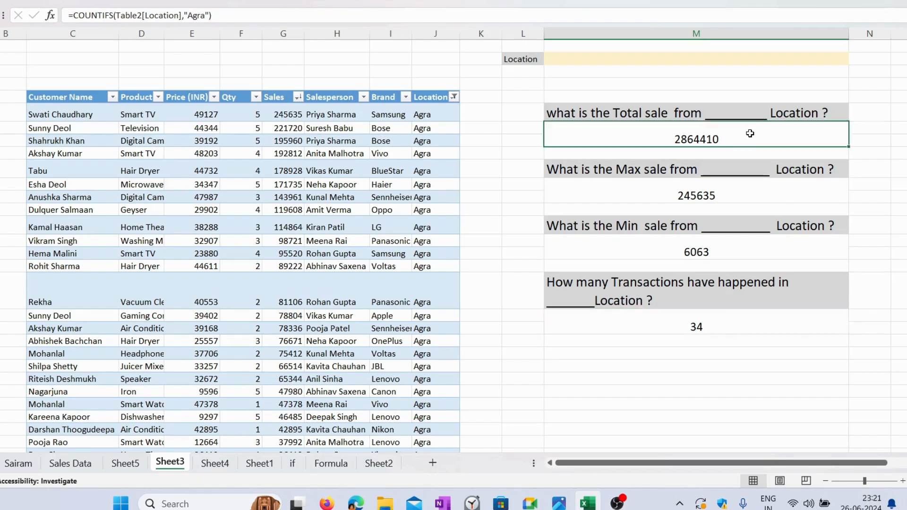
# Step: Replace the "Agra" criterion in the total sale SUMIFS formula with a reference to the Location input cell M2
pyautogui.doubleClick(749, 141)
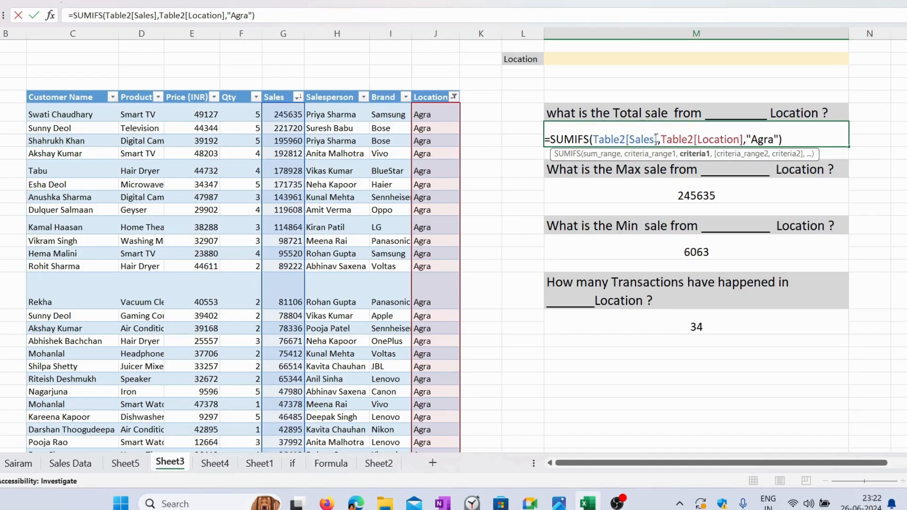
pyautogui.moveTo(656, 138); pyautogui.dragTo(593, 139)
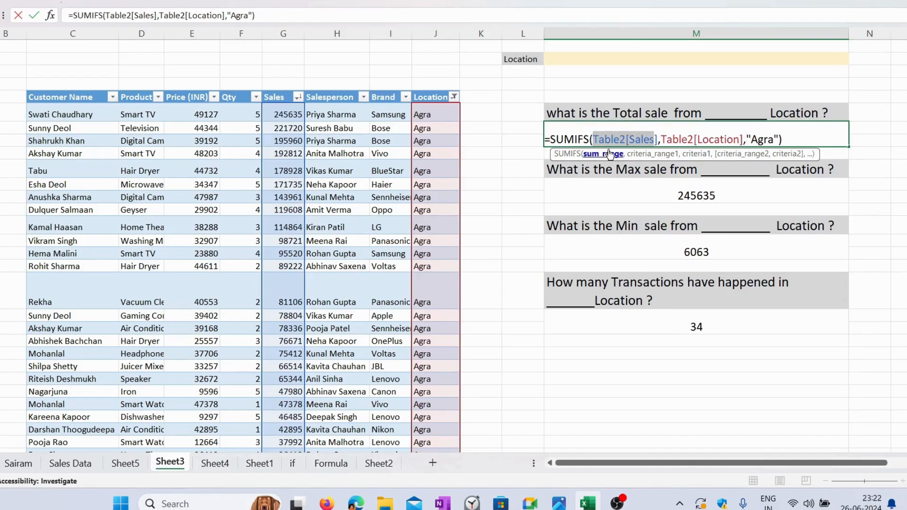
pyautogui.hotkey('ctrl', 'Return')
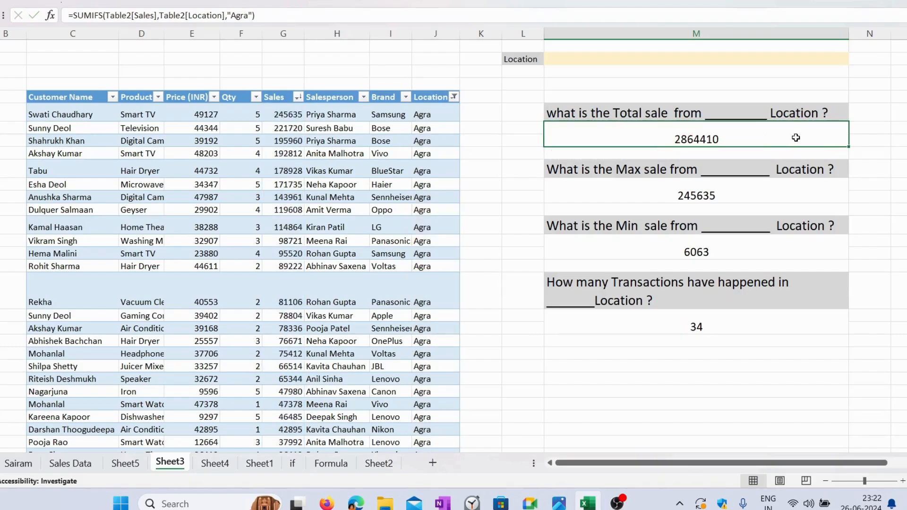
pyautogui.doubleClick(759, 141)
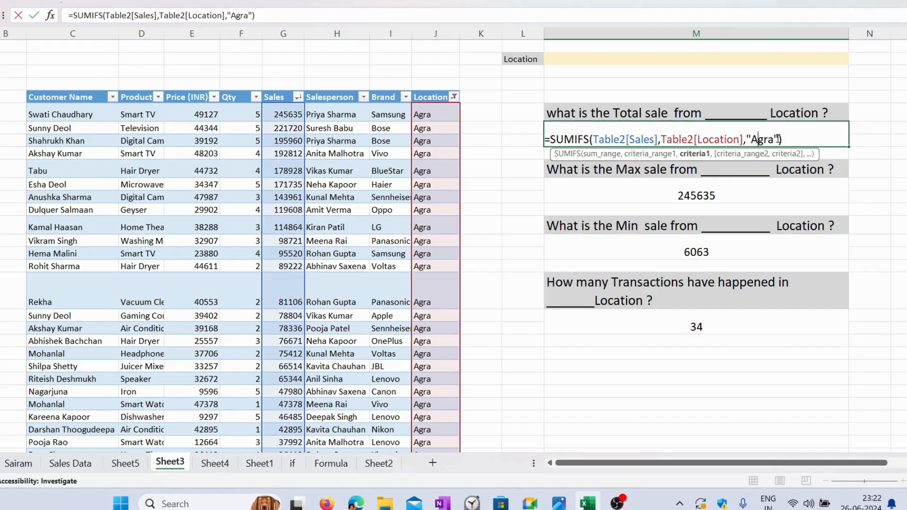
pyautogui.moveTo(778, 139); pyautogui.dragTo(746, 139)
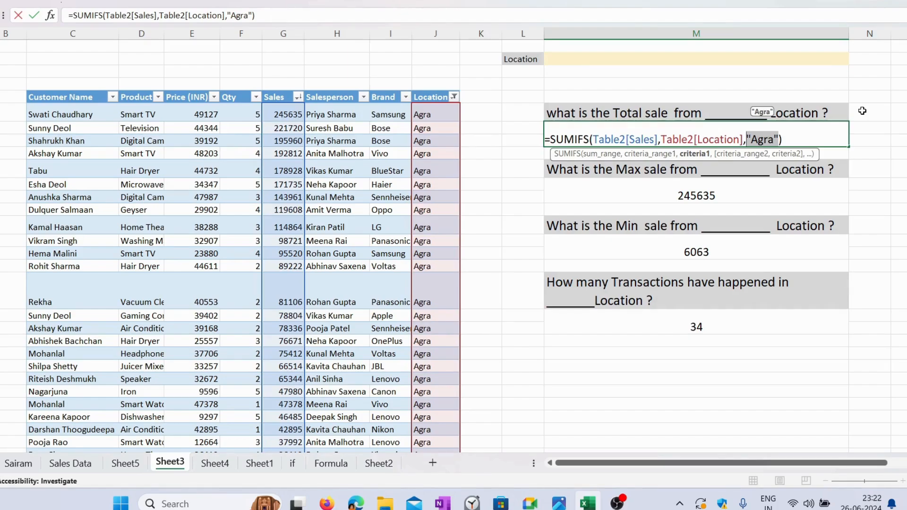
pyautogui.press('BackSpace')
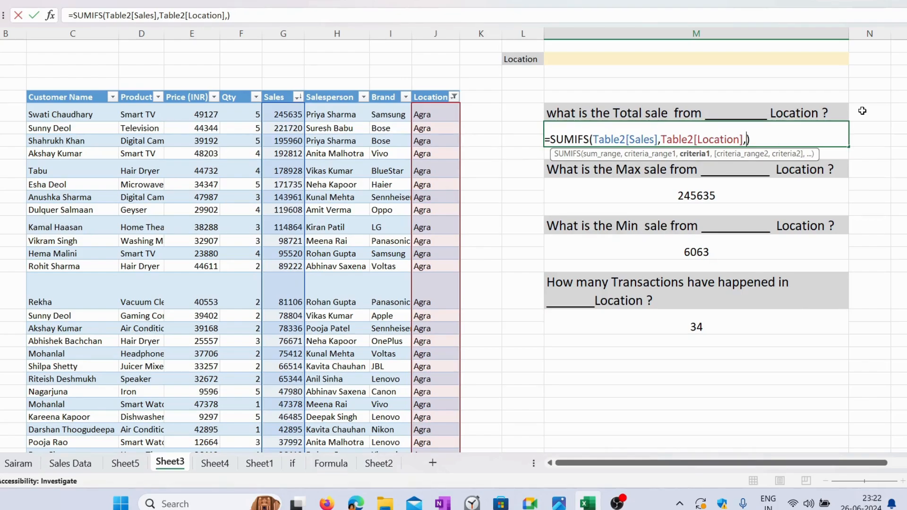
pyautogui.click(711, 59)
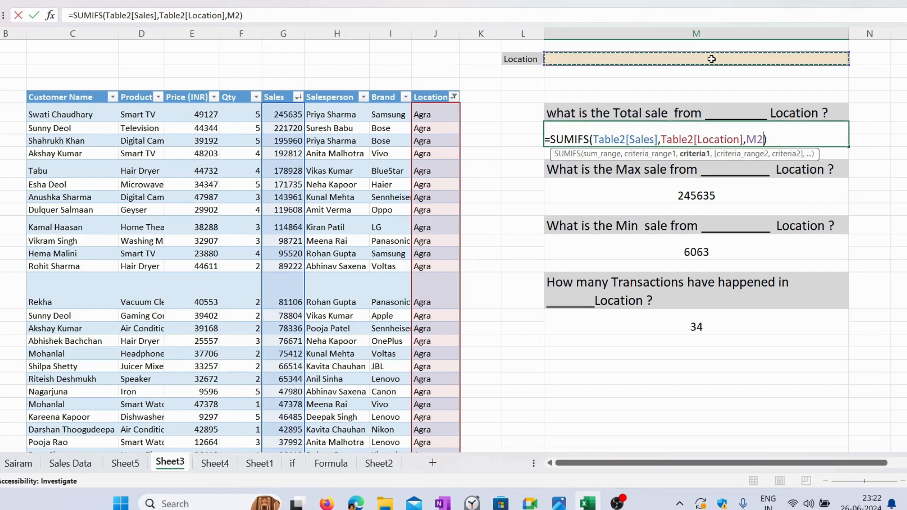
pyautogui.press('Return')
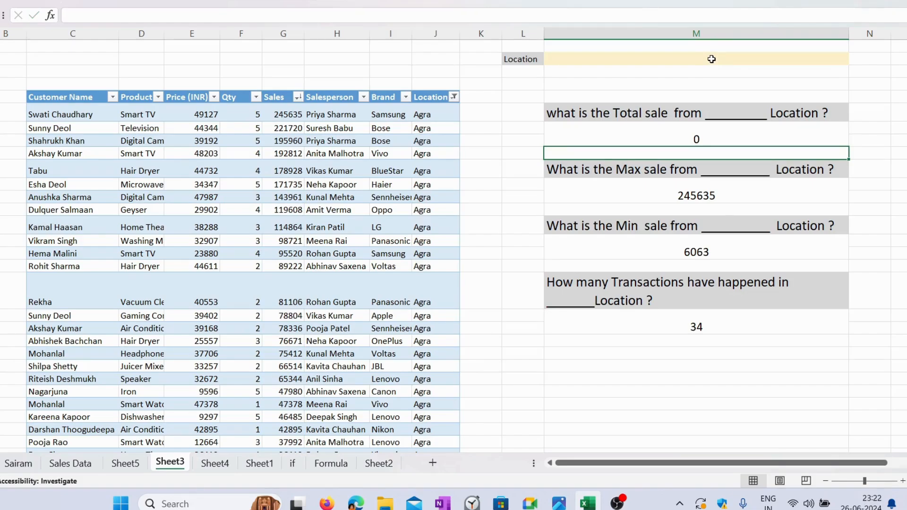
# Step: Try to replace the "Agra" criterion in the maximum sale MAXIFS formula with a reference to cell M2
pyautogui.click(718, 193)
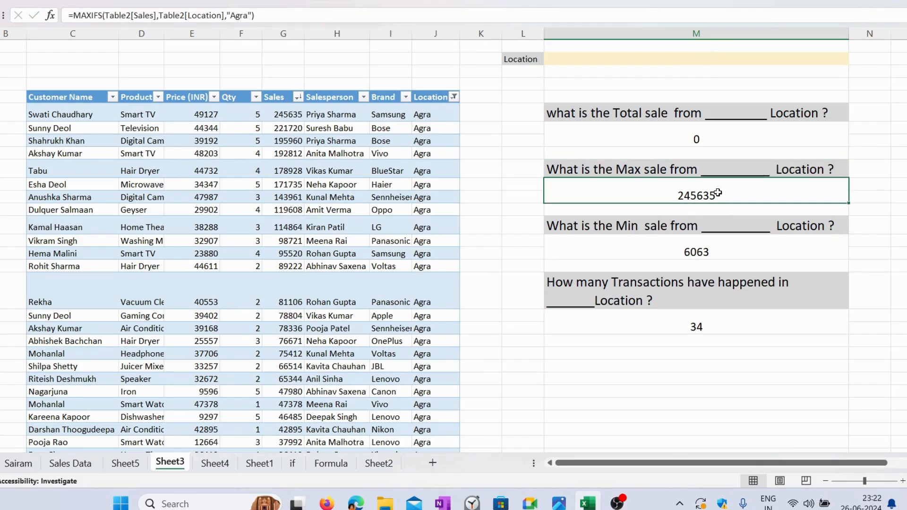
pyautogui.doubleClick(717, 193)
pyautogui.moveTo(778, 196); pyautogui.dragTo(749, 195)
pyautogui.press('BackSpace')
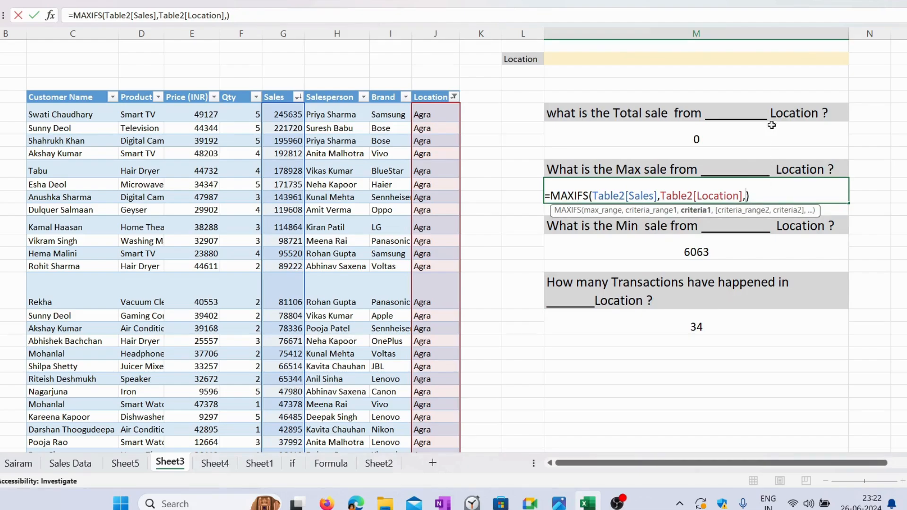
pyautogui.click(732, 64)
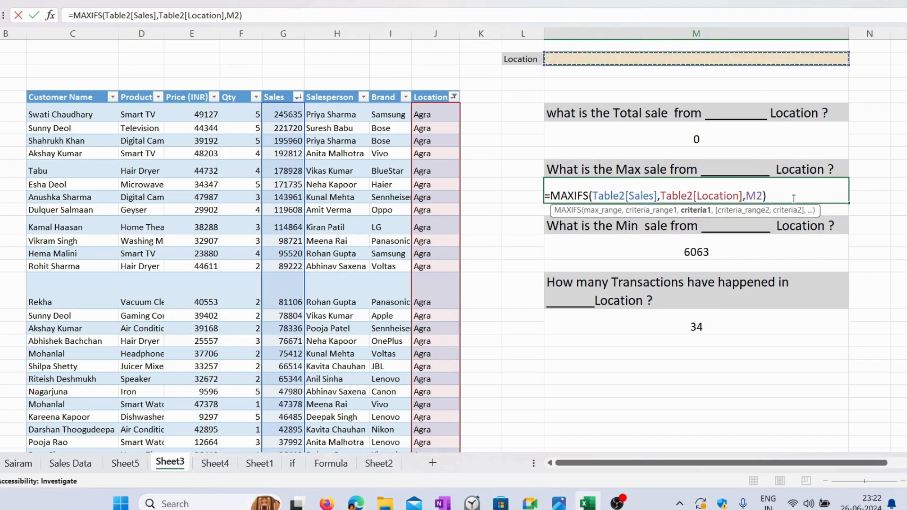
pyautogui.press('Return')
# Step: Replace the "Agra" criterion in the minimum sale MINIFS formula with a reference to cell M2
pyautogui.doubleClick(765, 251)
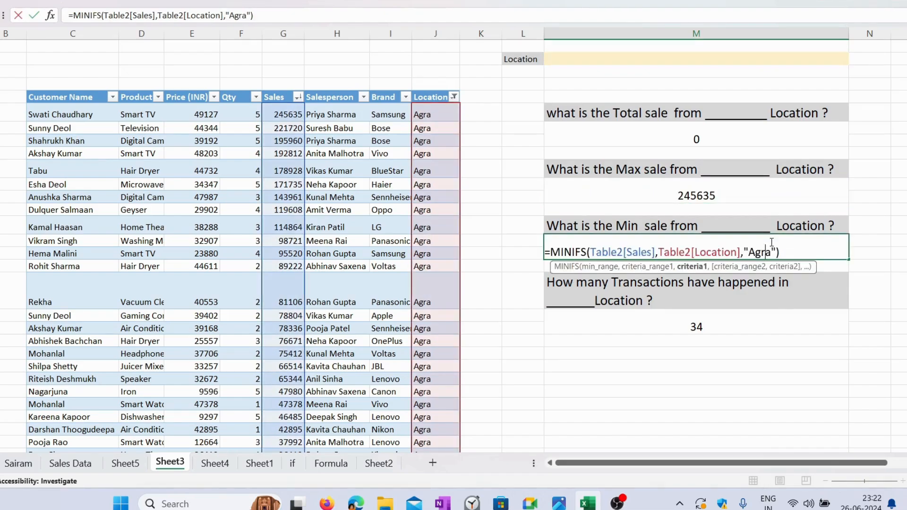
pyautogui.moveTo(776, 253); pyautogui.dragTo(744, 251)
pyautogui.press('BackSpace')
pyautogui.click(732, 57)
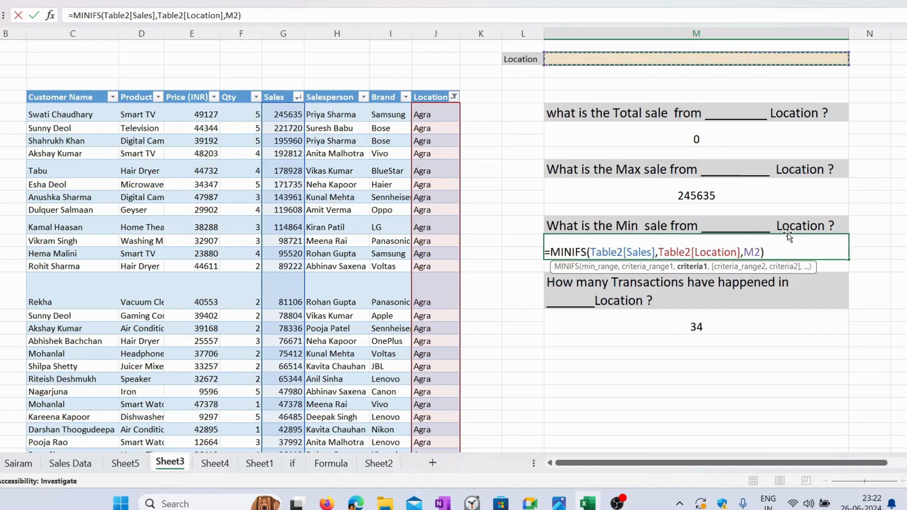
pyautogui.press('Return')
# Step: Replace the "Agra" criterion in the transaction-count COUNTIFS formula with a reference to cell M2
pyautogui.doubleClick(737, 323)
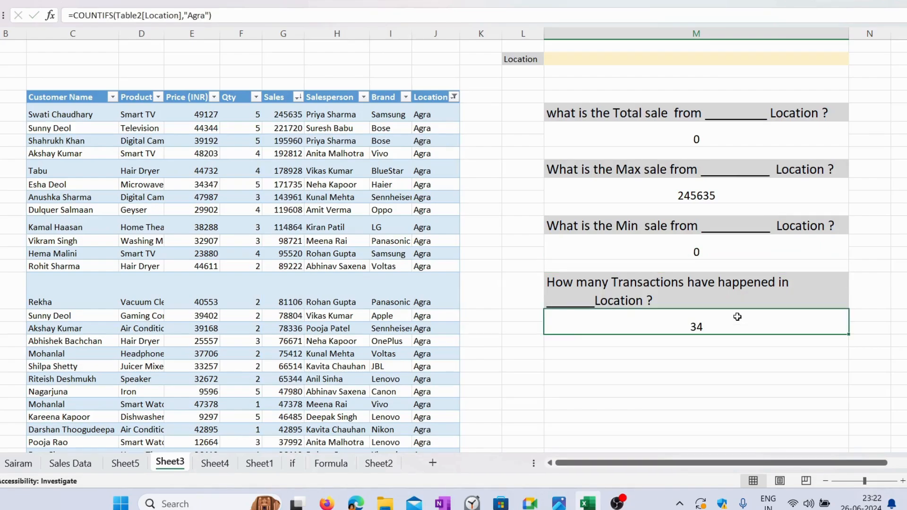
pyautogui.moveTo(717, 327); pyautogui.dragTo(689, 327)
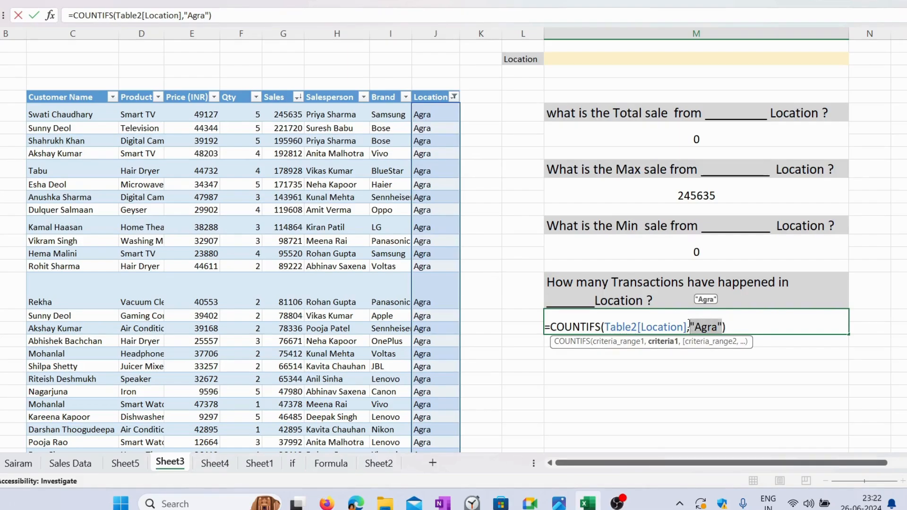
pyautogui.press('BackSpace')
pyautogui.click(687, 60)
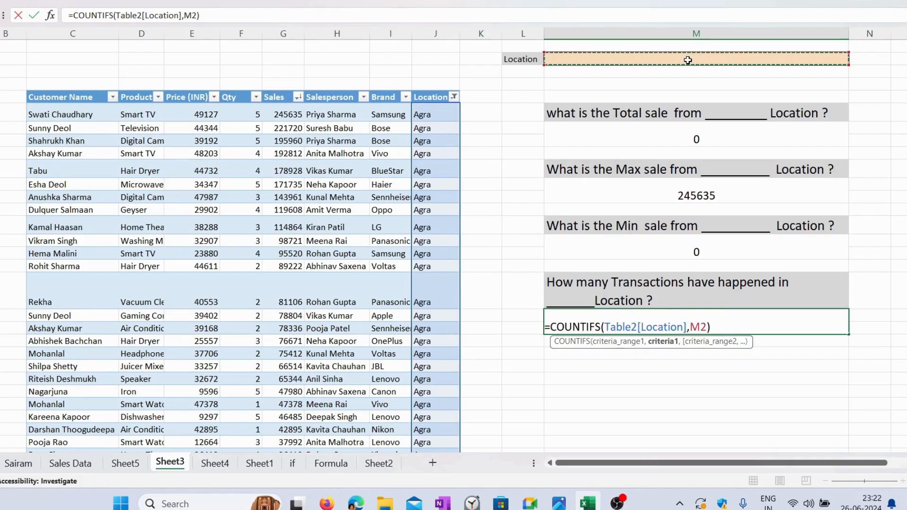
pyautogui.press('Return')
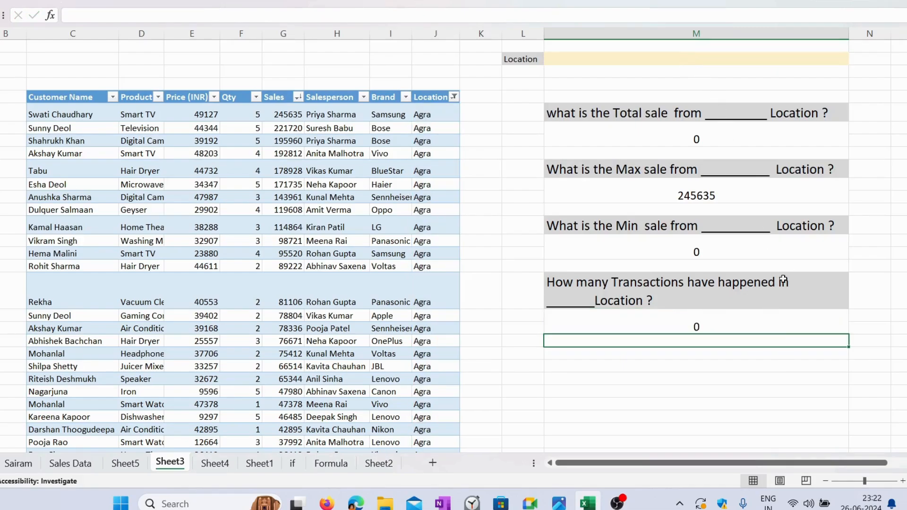
# Step: Change the maximum sale MAXIFS formula so its criterion refers to cell M2 instead of the text "Agra"
pyautogui.click(765, 140)
pyautogui.click(730, 191)
pyautogui.doubleClick(729, 192)
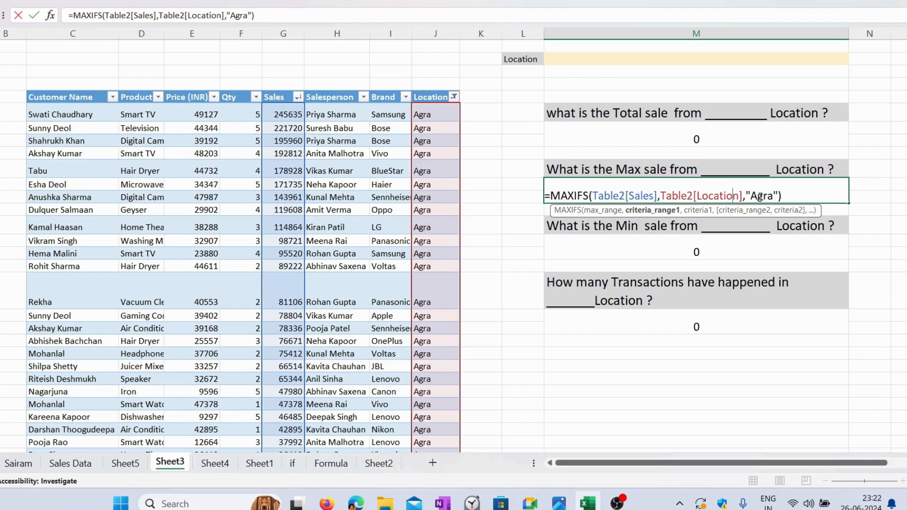
pyautogui.moveTo(777, 196); pyautogui.dragTo(746, 195)
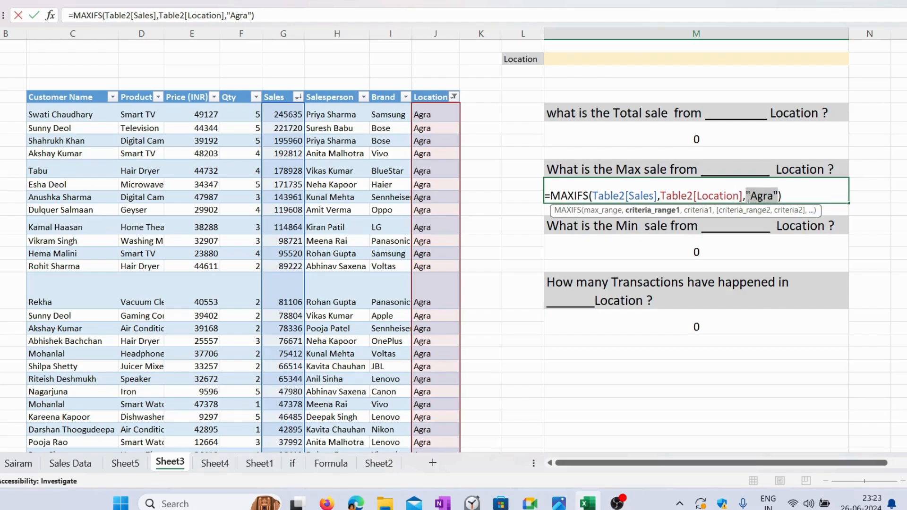
pyautogui.press('BackSpace')
pyautogui.click(725, 66)
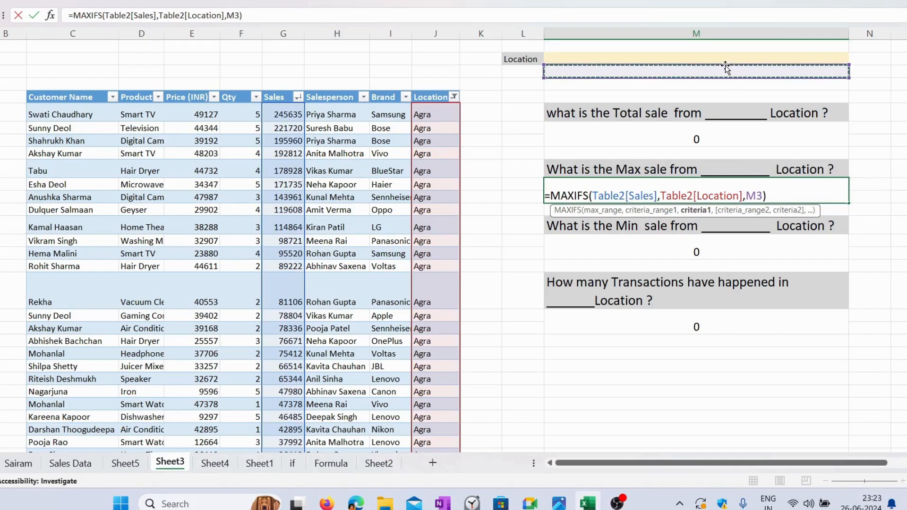
pyautogui.click(722, 57)
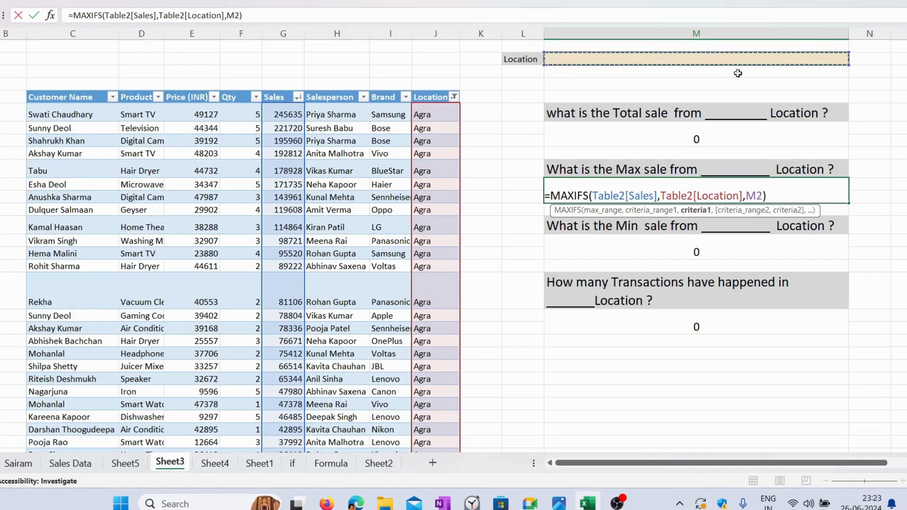
pyautogui.press('Return')
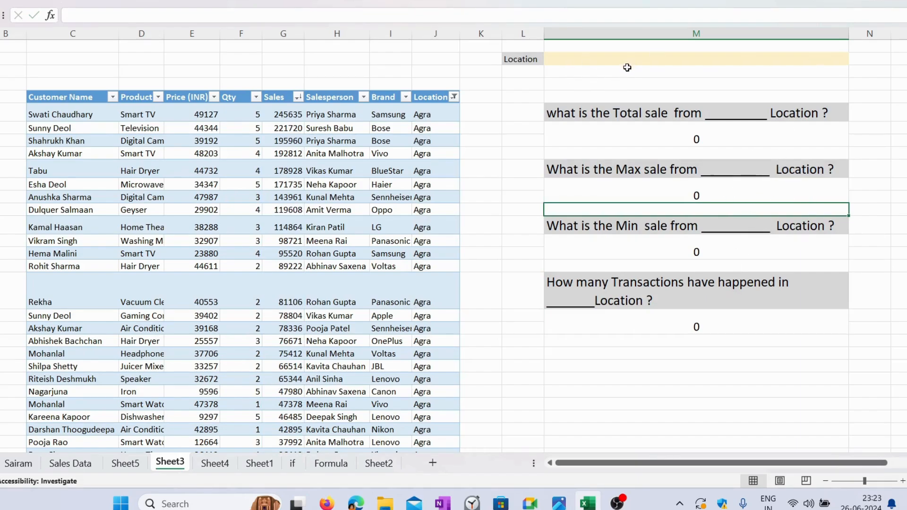
# Step: Review the total sale formula's reference to M2 and enter Delhi in the Location input cell
pyautogui.click(734, 143)
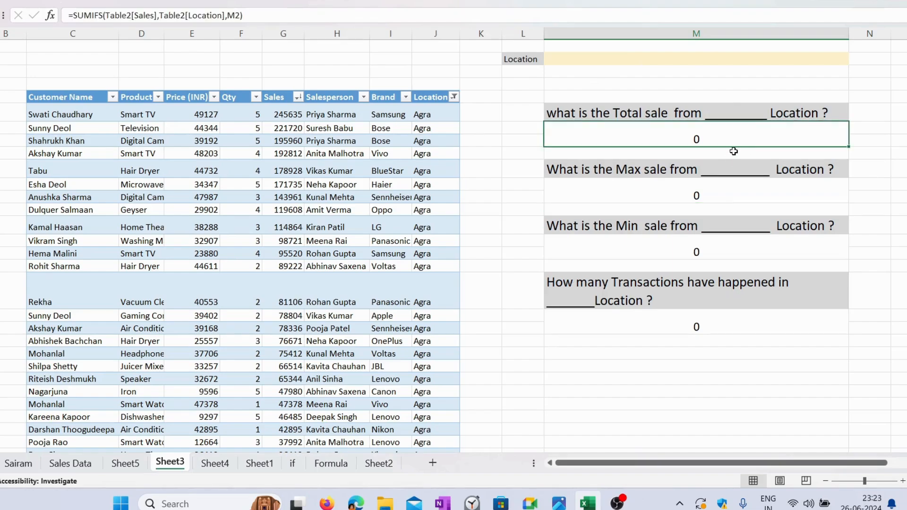
pyautogui.doubleClick(732, 139)
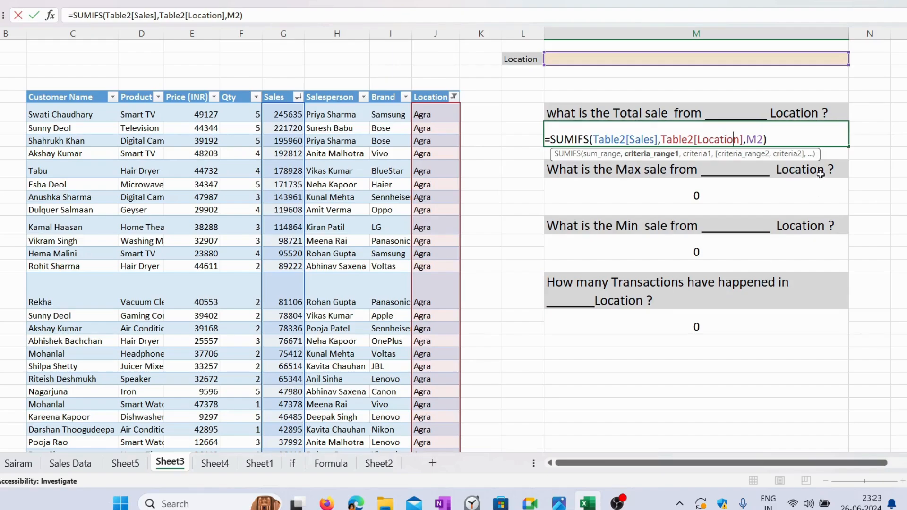
pyautogui.click(738, 62)
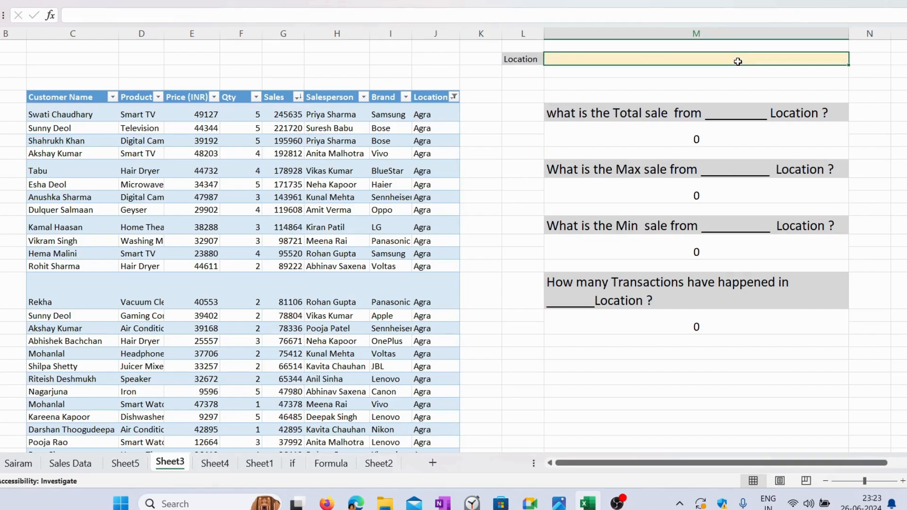
pyautogui.write('Delh')
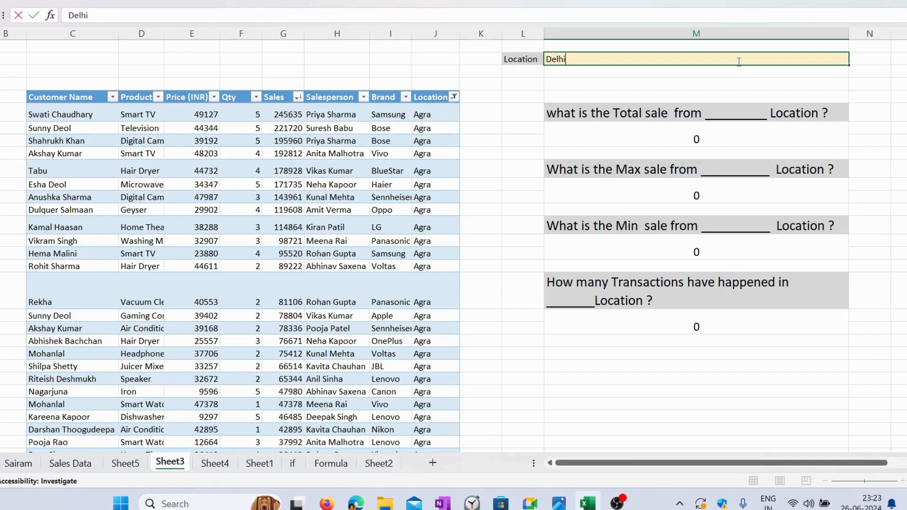
pyautogui.write('i')
pyautogui.press('Return')
# Step: Check the total, maximum and minimum sale answers for Delhi and the SUMIFS formula behind the total
pyautogui.click(725, 127)
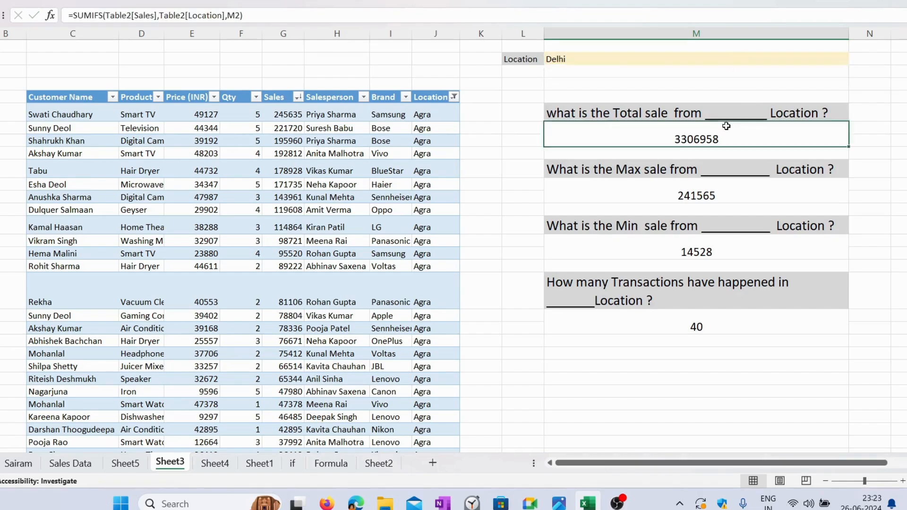
pyautogui.click(733, 195)
pyautogui.click(734, 244)
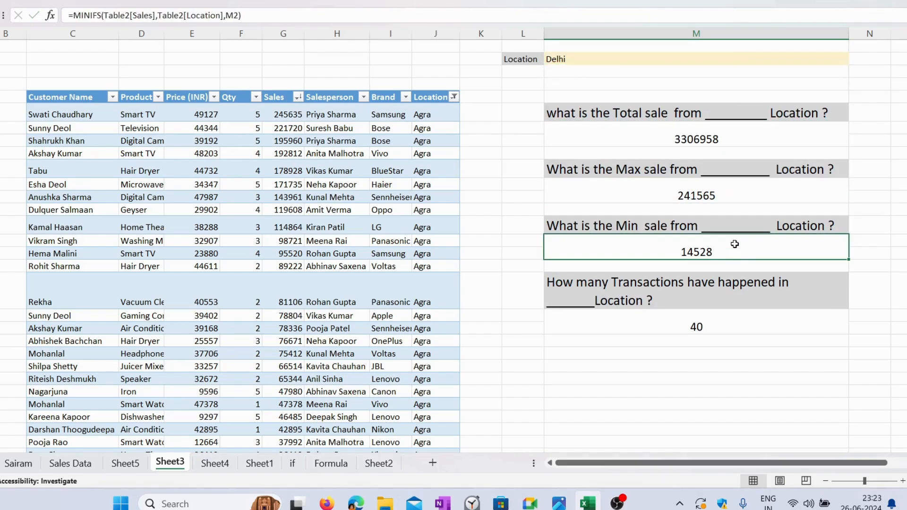
pyautogui.doubleClick(720, 139)
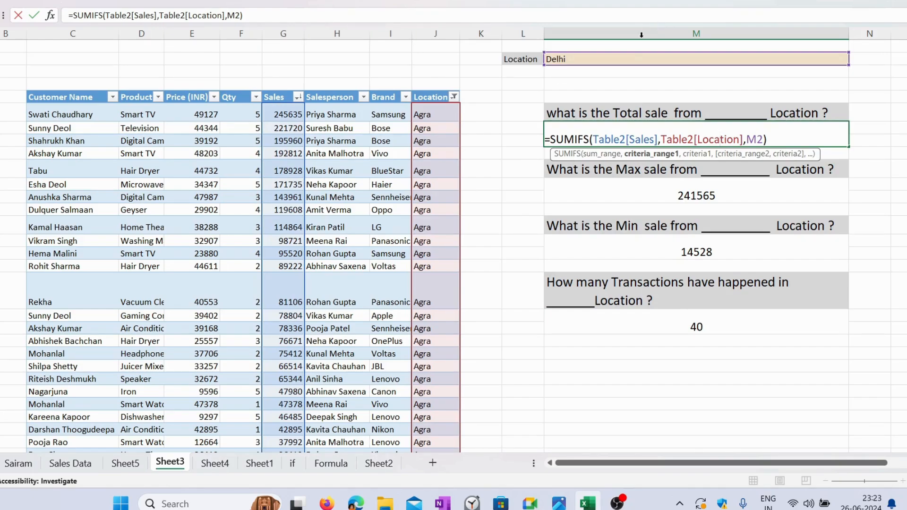
pyautogui.press('Return')
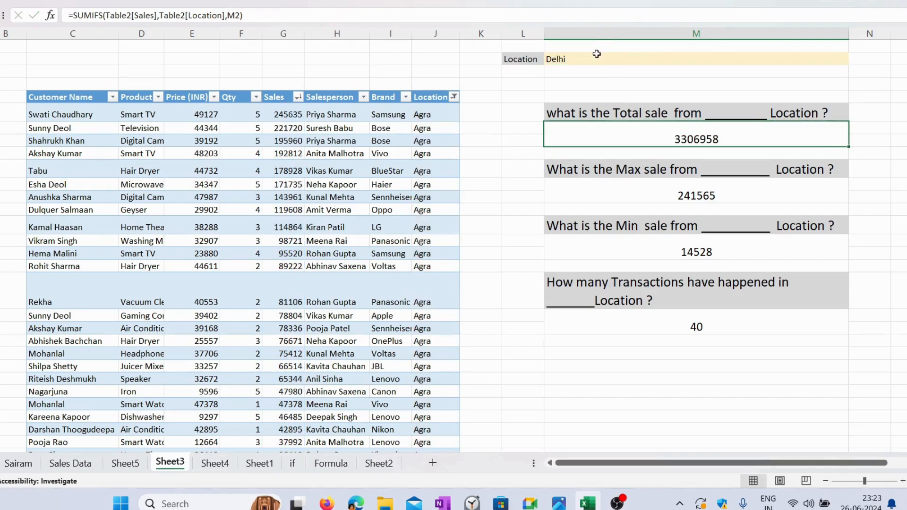
# Step: Clear the Location input cell
pyautogui.click(596, 59)
pyautogui.doubleClick(596, 59)
pyautogui.press('BackSpace')
pyautogui.press('BackSpace')
pyautogui.press('BackSpace')
pyautogui.press('BackSpace')
pyautogui.press('BackSpace')
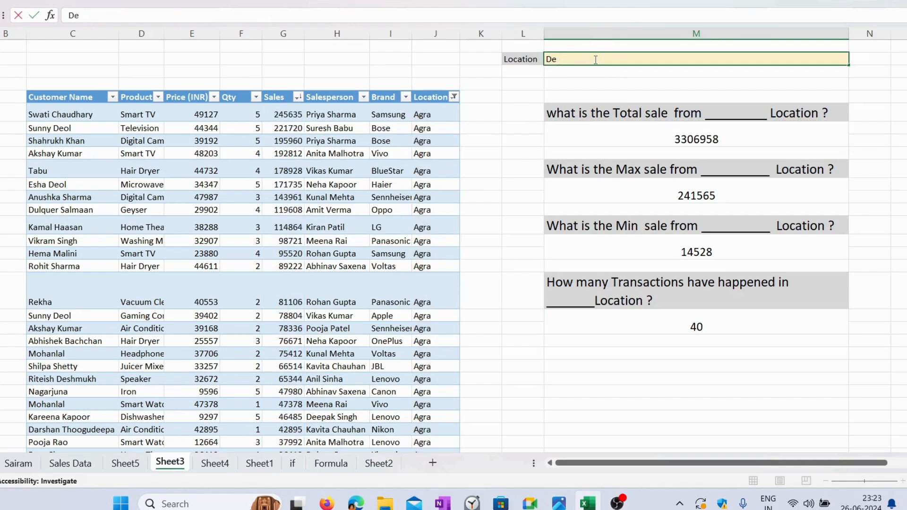
pyautogui.write('coimb')
pyautogui.press('BackSpace')
pyautogui.press('BackSpace')
pyautogui.press('BackSpace')
pyautogui.press('BackSpace')
pyautogui.press('BackSpace')
# Step: Look up the available locations in the table's Location filter and enter Chennai in the Location input cell
pyautogui.click(453, 96)
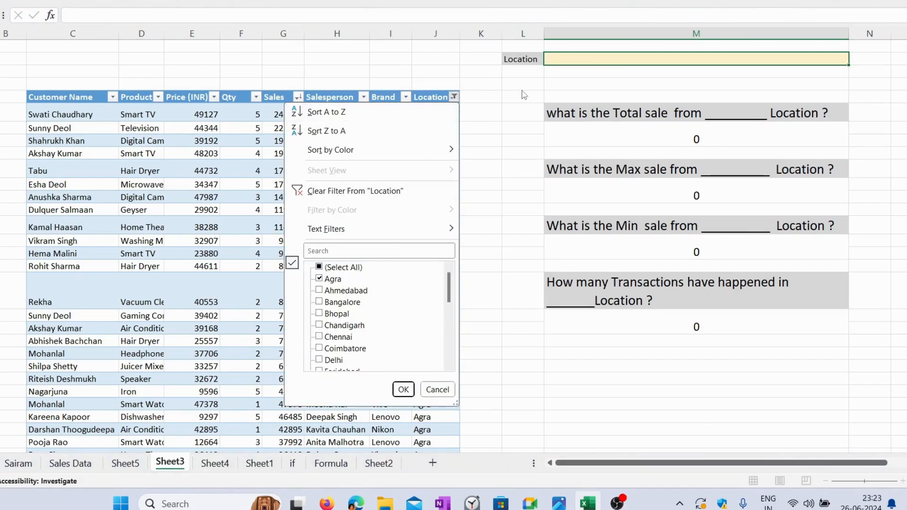
pyautogui.click(617, 62)
pyautogui.write('Chennai')
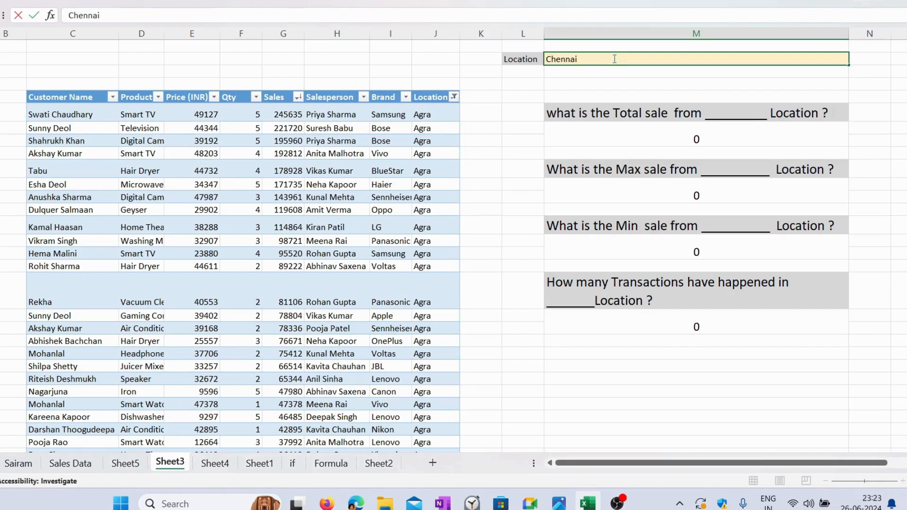
pyautogui.press('Return')
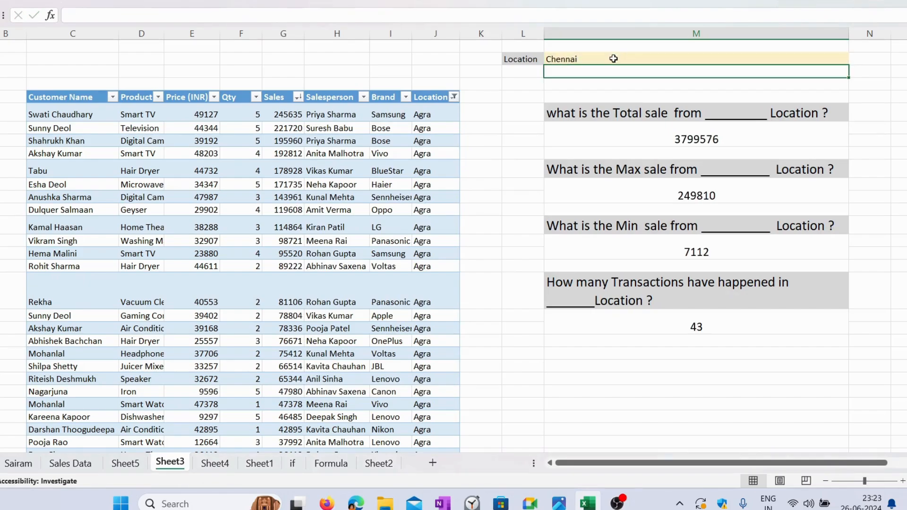
pyautogui.click(612, 58)
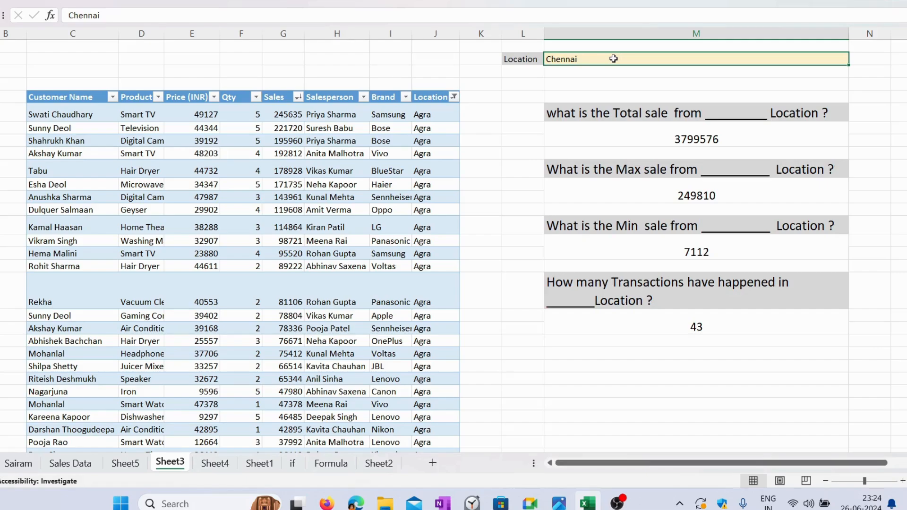
# Step: Clear the Location input cell and remove the filter from the table's Location column
pyautogui.press('Delete')
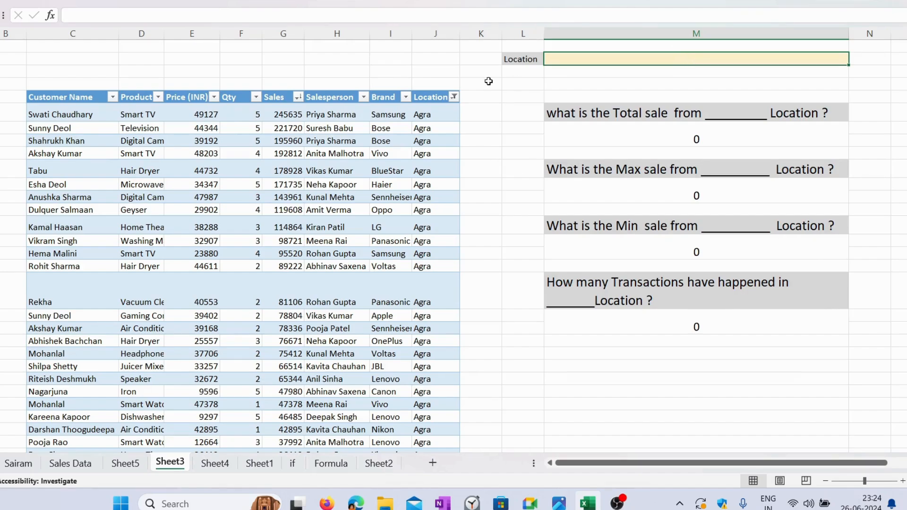
pyautogui.click(418, 115)
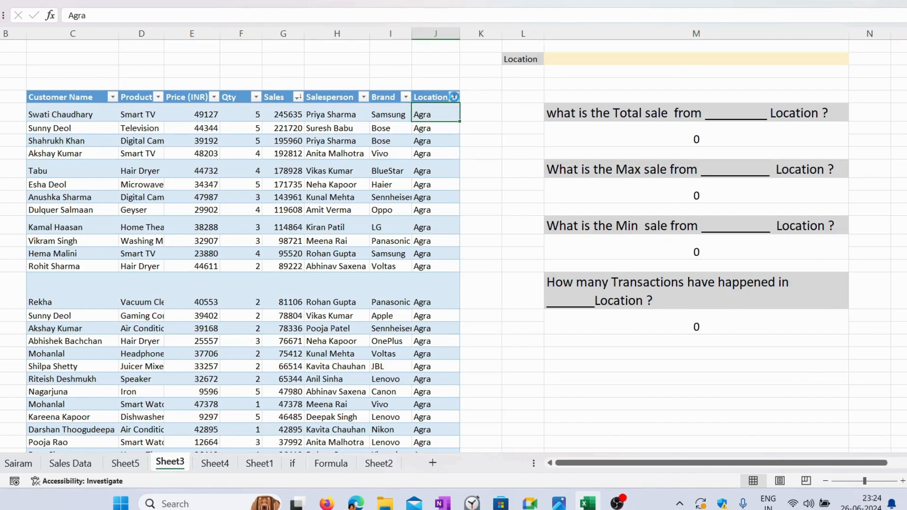
pyautogui.click(452, 97)
pyautogui.click(403, 389)
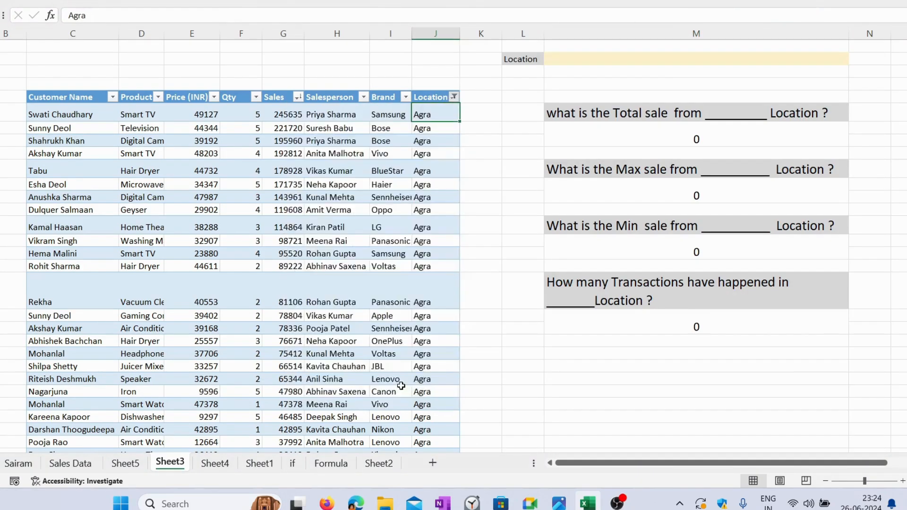
# Step: Copy the table's Location values from the first Agra row down to the total row and paste them into Sheet2 starting at P11
pyautogui.hotkey('ctrl', 'shift', 'Down')
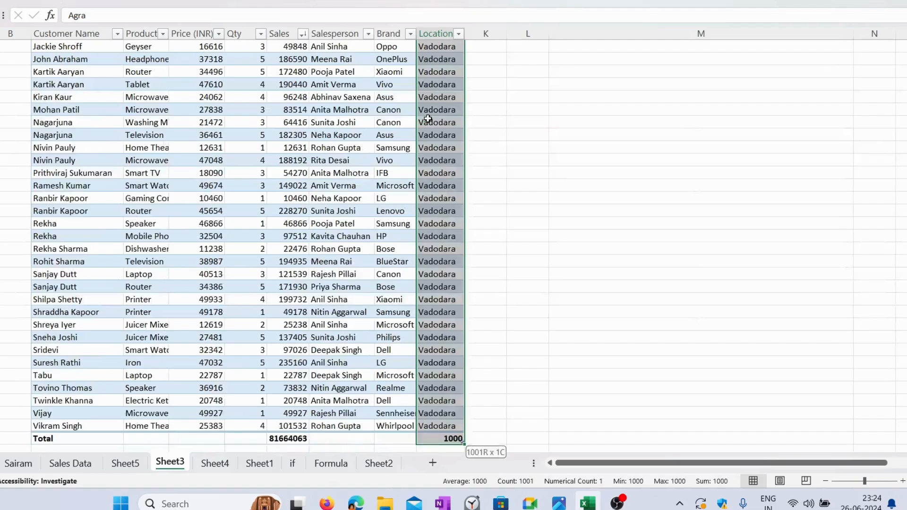
pyautogui.hotkey('ctrl', 'c')
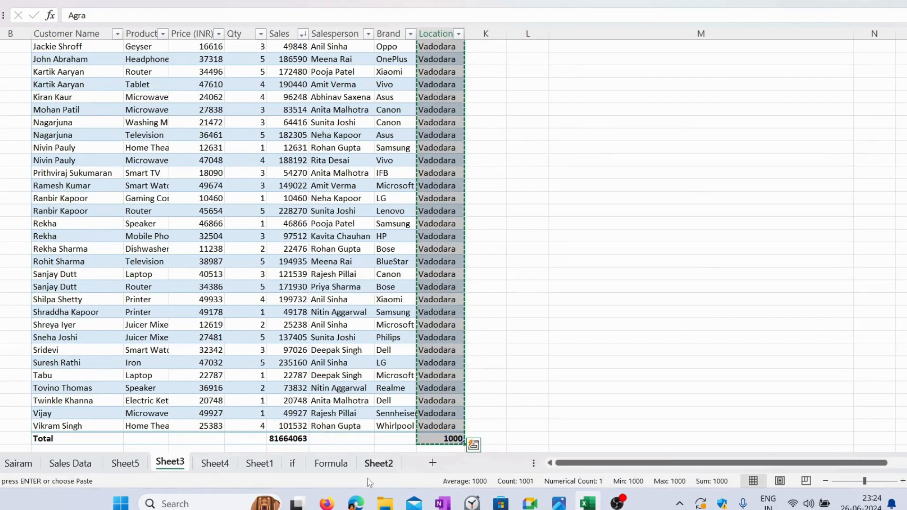
pyautogui.click(380, 464)
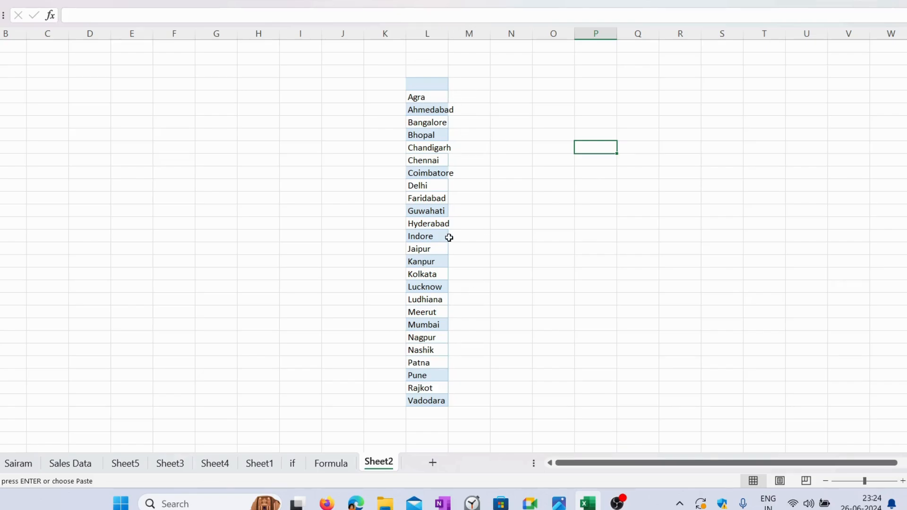
pyautogui.press('Escape')
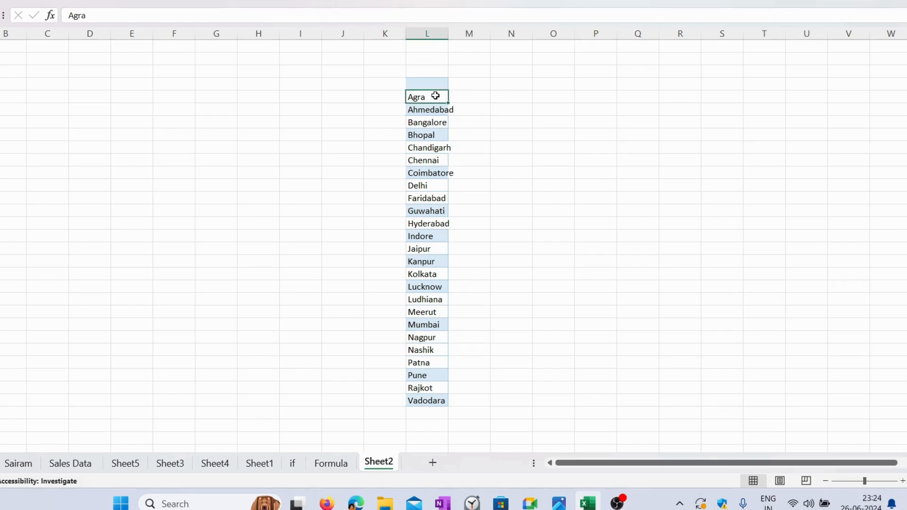
pyautogui.moveTo(435, 95); pyautogui.dragTo(435, 122)
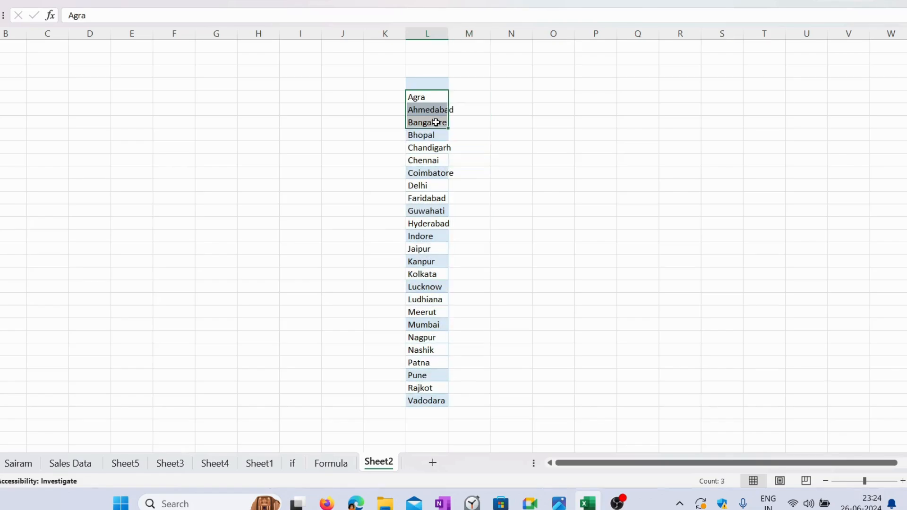
pyautogui.click(598, 96)
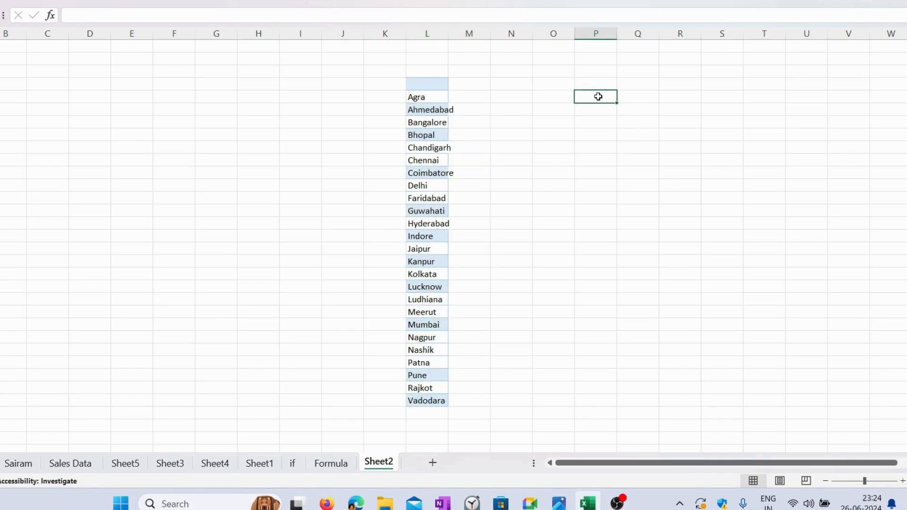
pyautogui.click(170, 463)
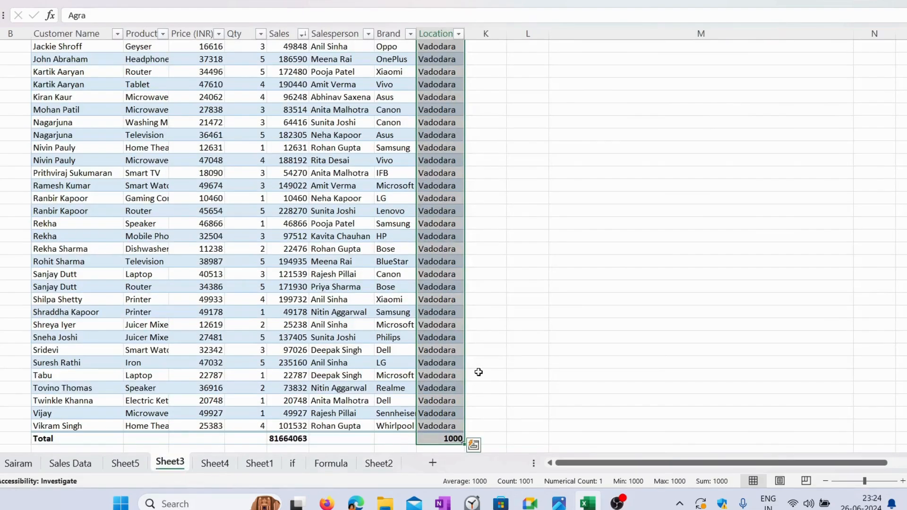
pyautogui.hotkey('ctrl', 'c')
pyautogui.click(379, 463)
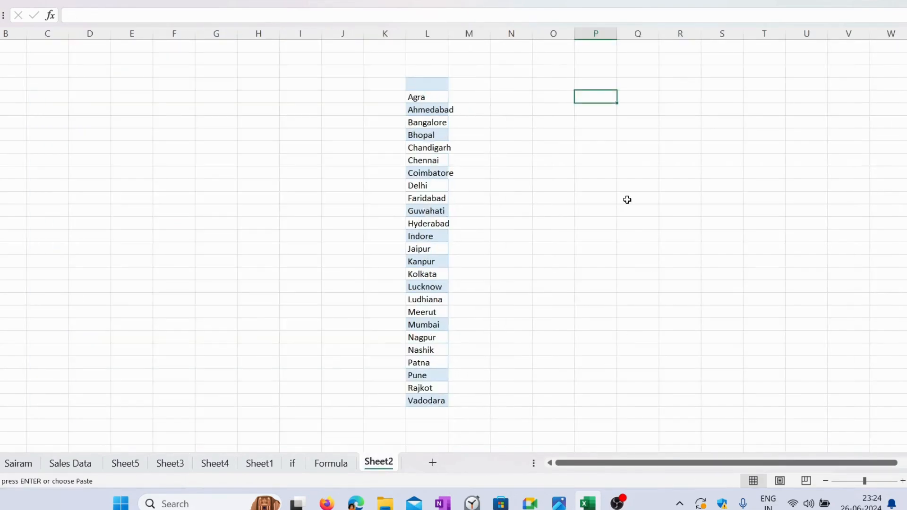
pyautogui.hotkey('ctrl', 'v')
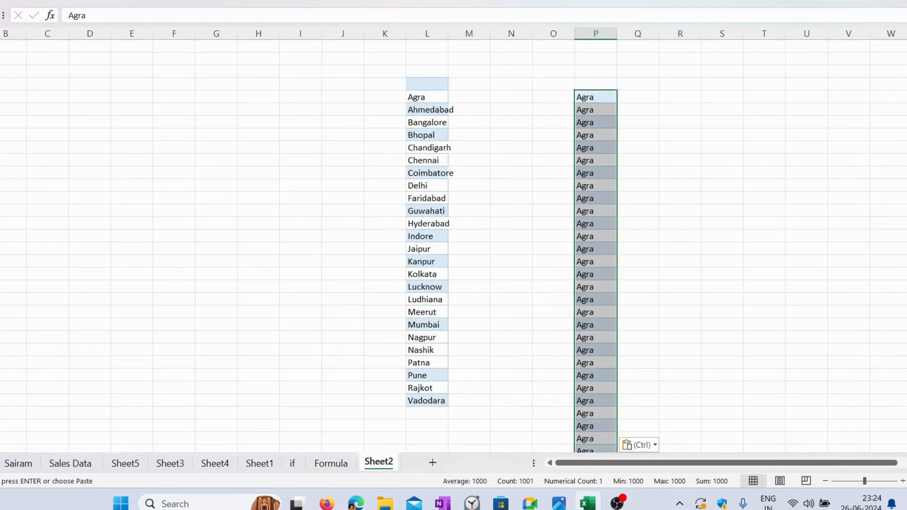
# Step: Remove the duplicates from the pasted location list in column P, treating the first row as a header
pyautogui.click(194, 1)
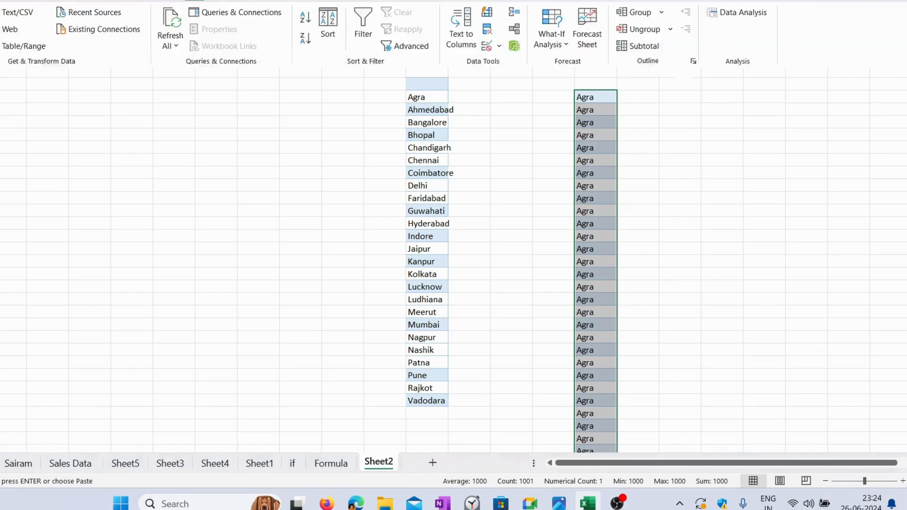
pyautogui.click(488, 30)
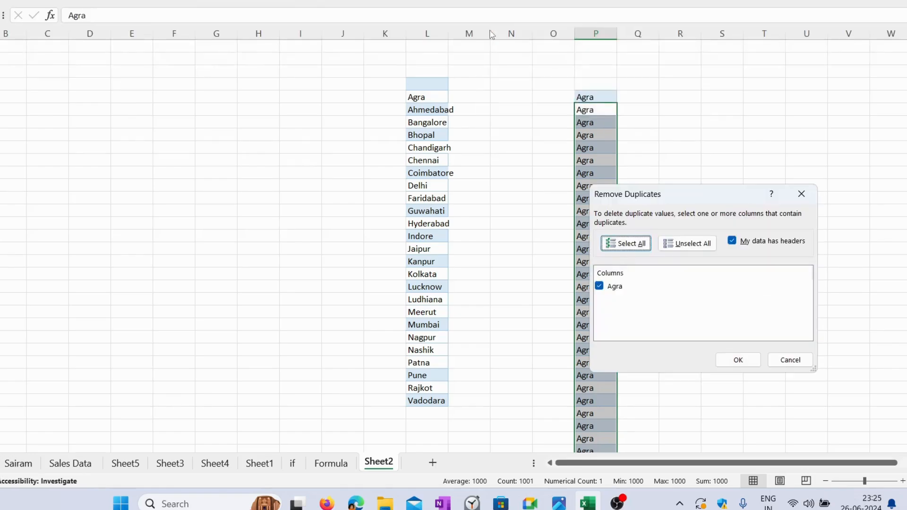
pyautogui.click(738, 360)
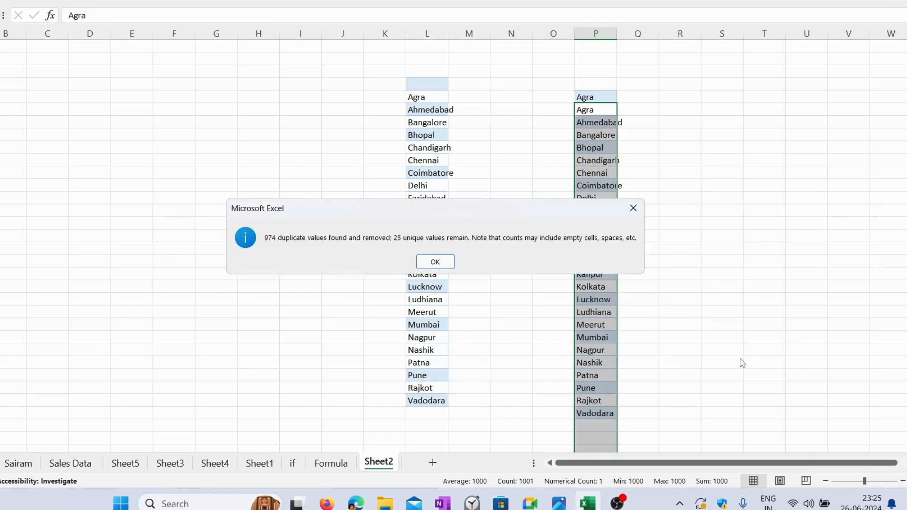
pyautogui.click(435, 261)
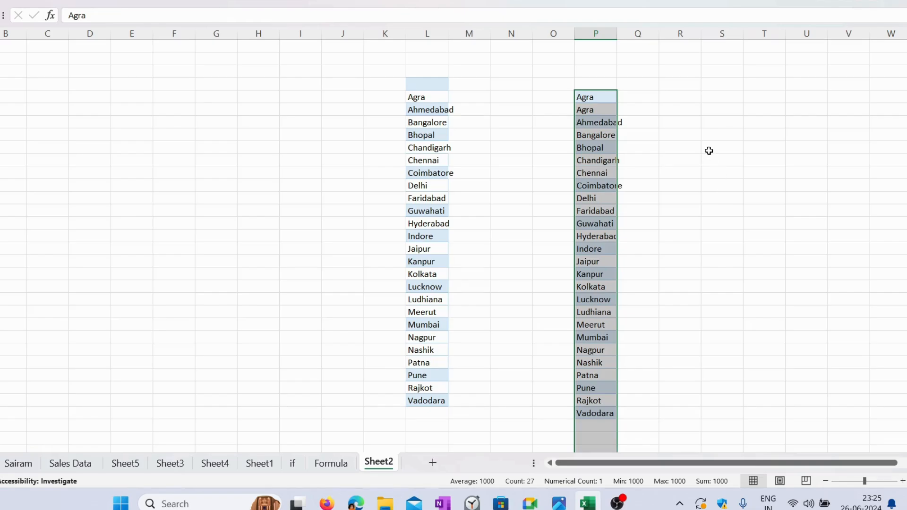
# Step: Delete the extra Agra entry in P11 above the unique location list
pyautogui.click(709, 149)
pyautogui.click(591, 97)
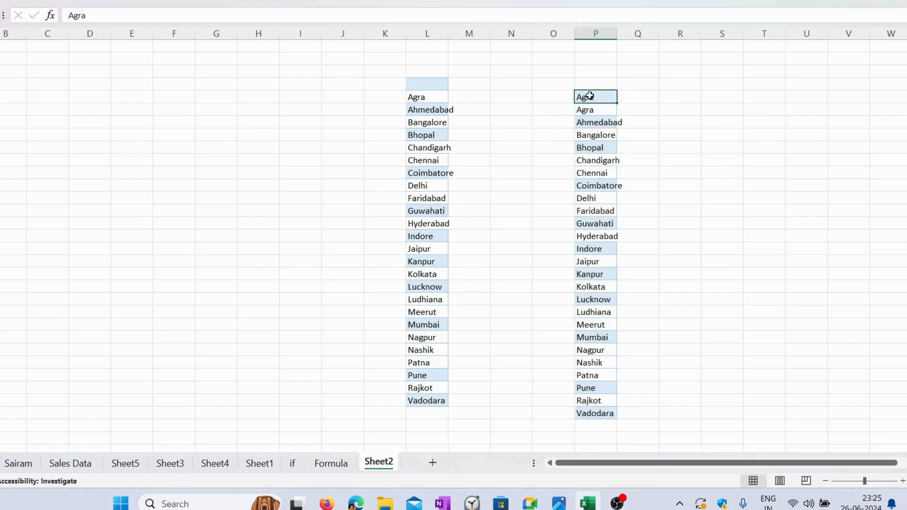
pyautogui.press('Delete')
pyautogui.click(604, 111)
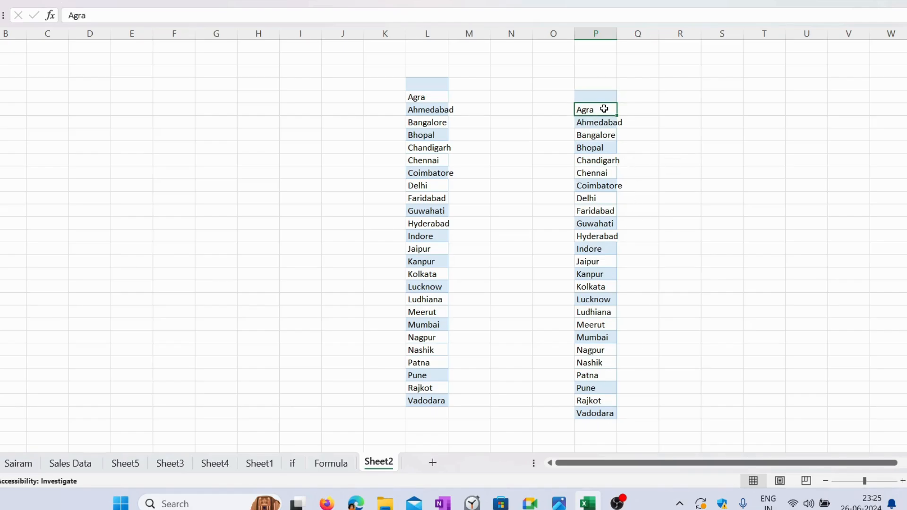
pyautogui.moveTo(603, 109); pyautogui.dragTo(601, 423)
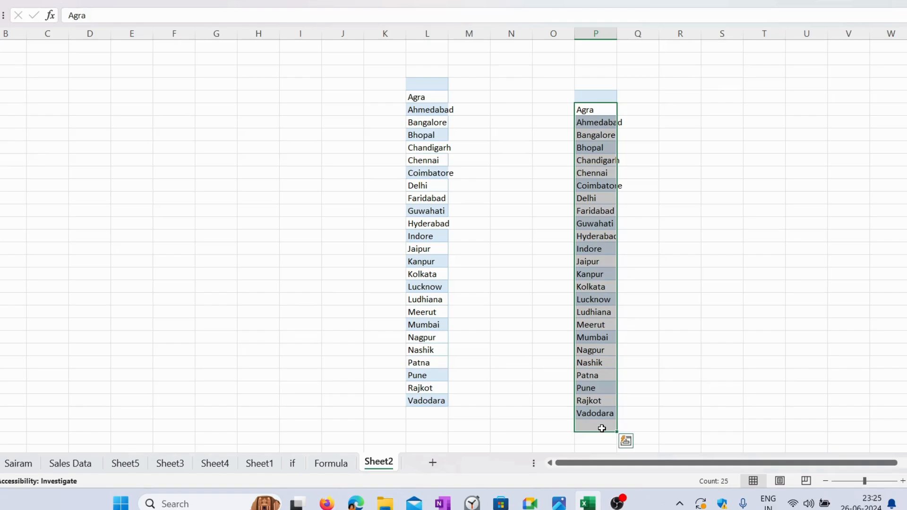
pyautogui.hotkey('ctrl', 'c')
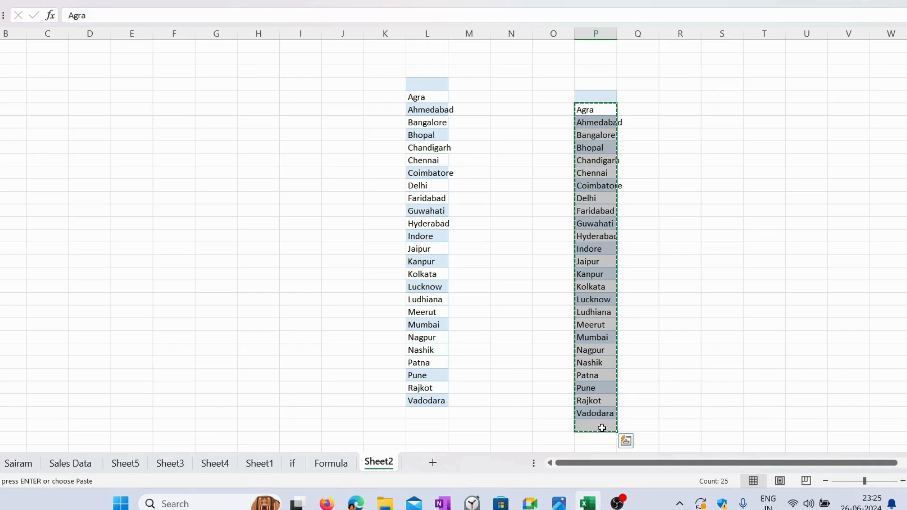
pyautogui.press('Escape')
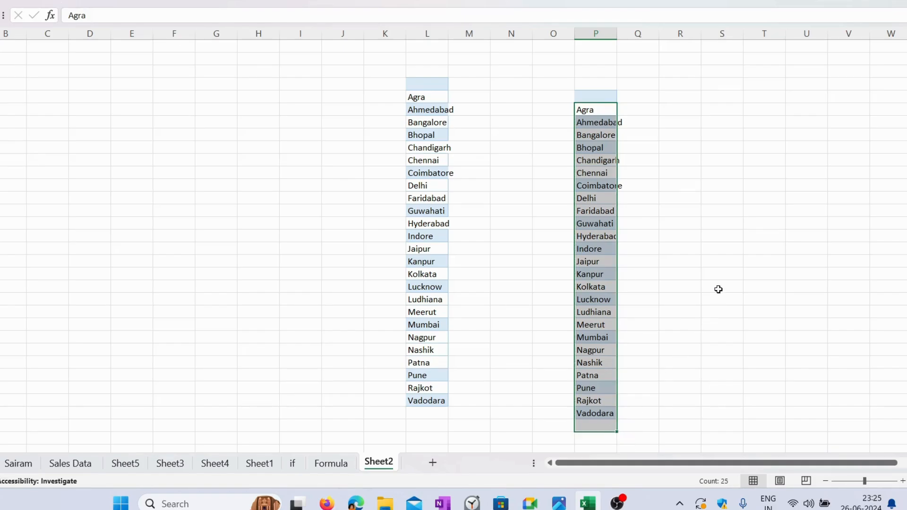
# Step: Start a data validation rule on Sheet3's Location input cell M2 and set it to allow a List
pyautogui.click(171, 463)
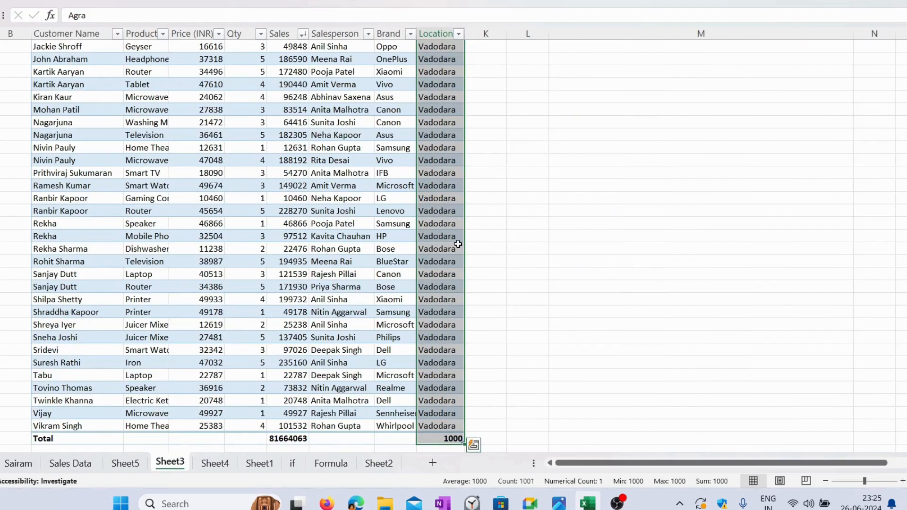
pyautogui.click(405, 244)
pyautogui.hotkey('ctrl', 'Up')
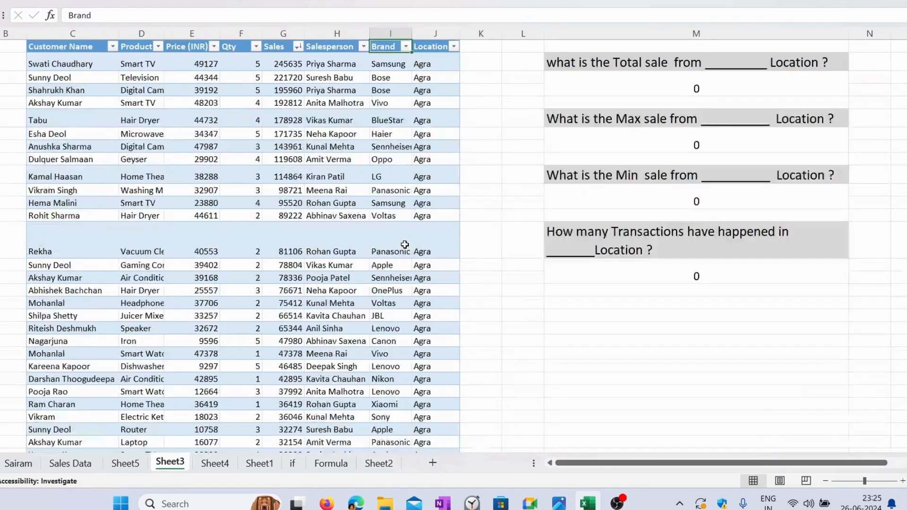
pyautogui.scroll(2, 405, 245)
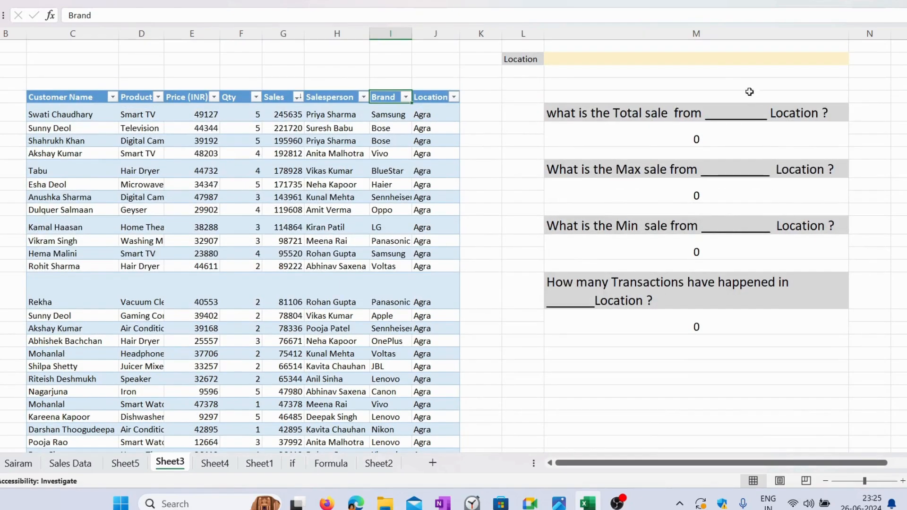
pyautogui.click(703, 58)
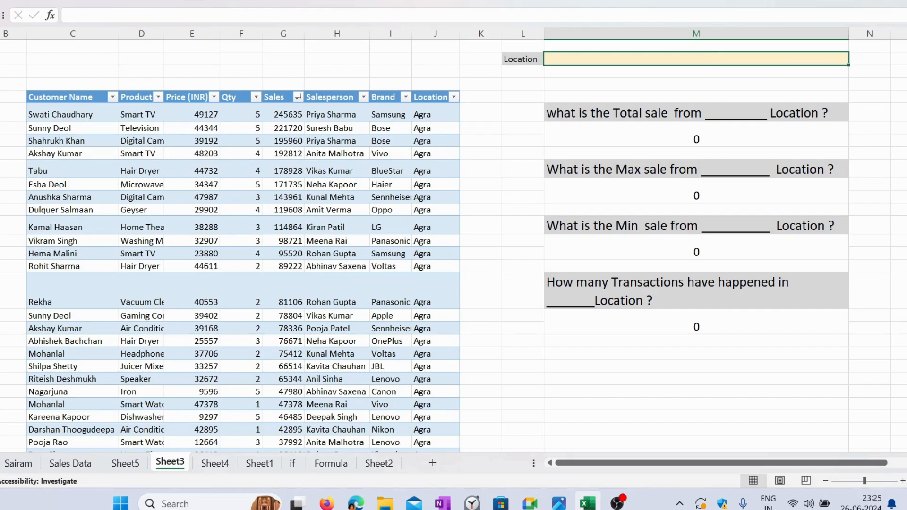
pyautogui.click(194, 1)
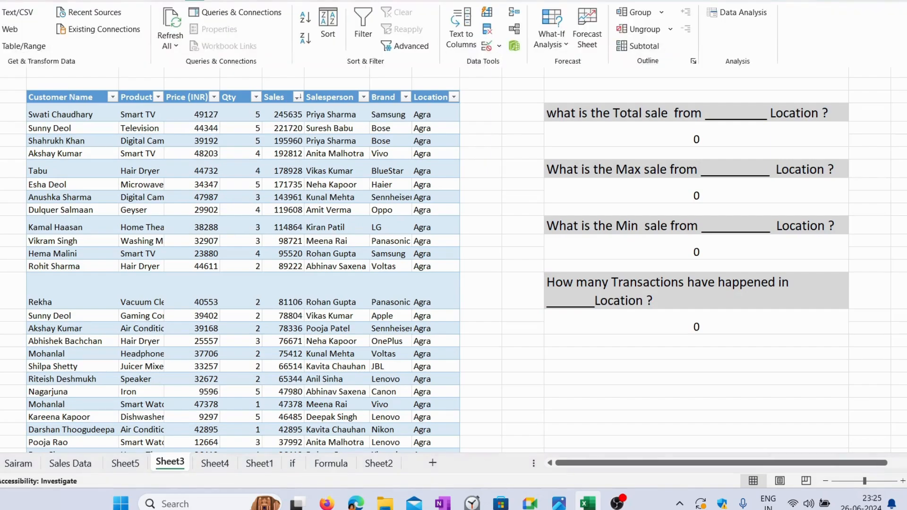
pyautogui.click(487, 47)
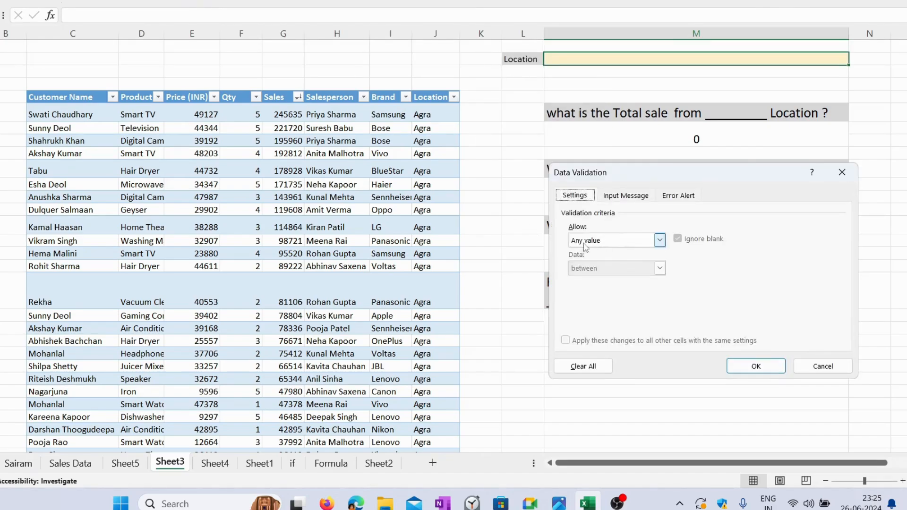
pyautogui.click(660, 241)
pyautogui.click(626, 283)
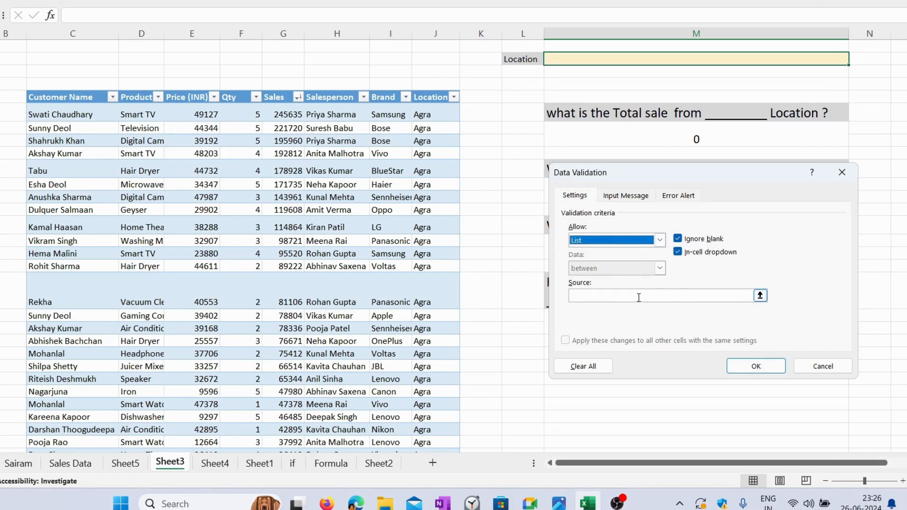
# Step: Set the list source to =Sheet2!$P$12:$P$36 and apply the validation rule
pyautogui.click(637, 295)
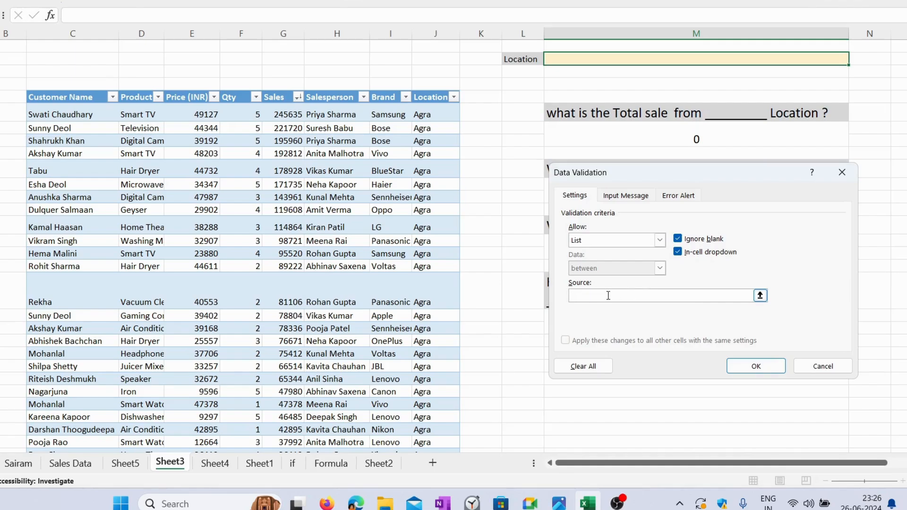
pyautogui.click(381, 464)
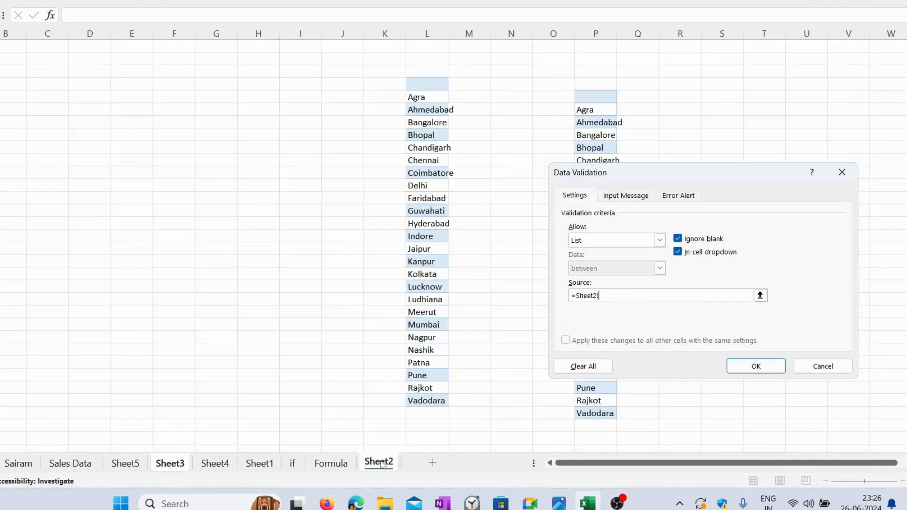
pyautogui.moveTo(735, 170); pyautogui.dragTo(336, 140)
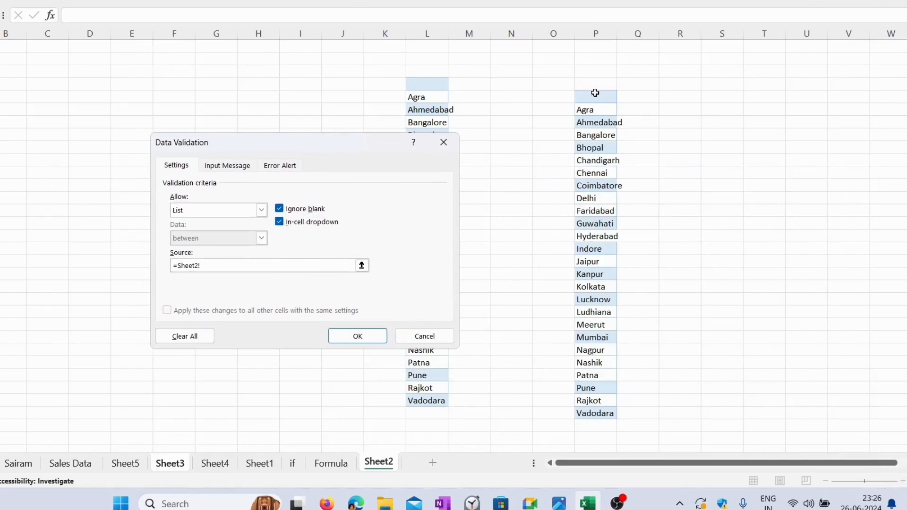
pyautogui.click(610, 108)
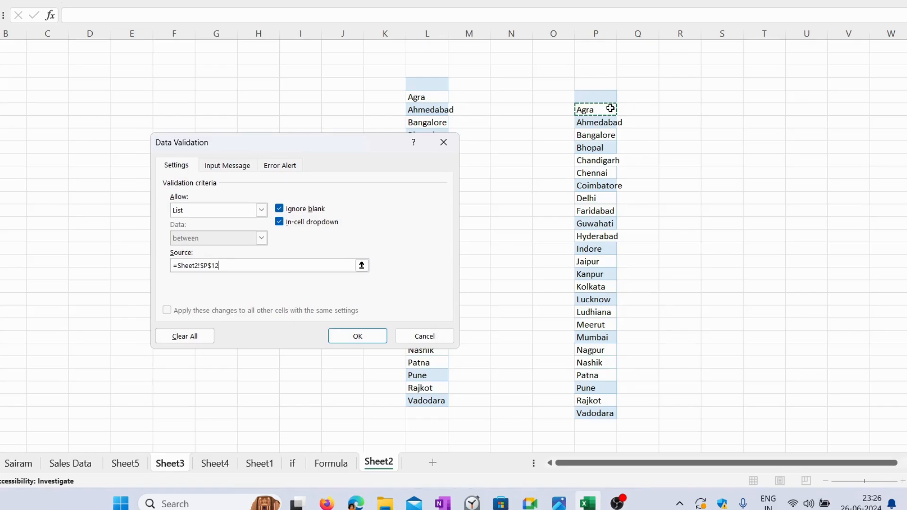
pyautogui.hotkey('ctrl', 'shift', 'Down')
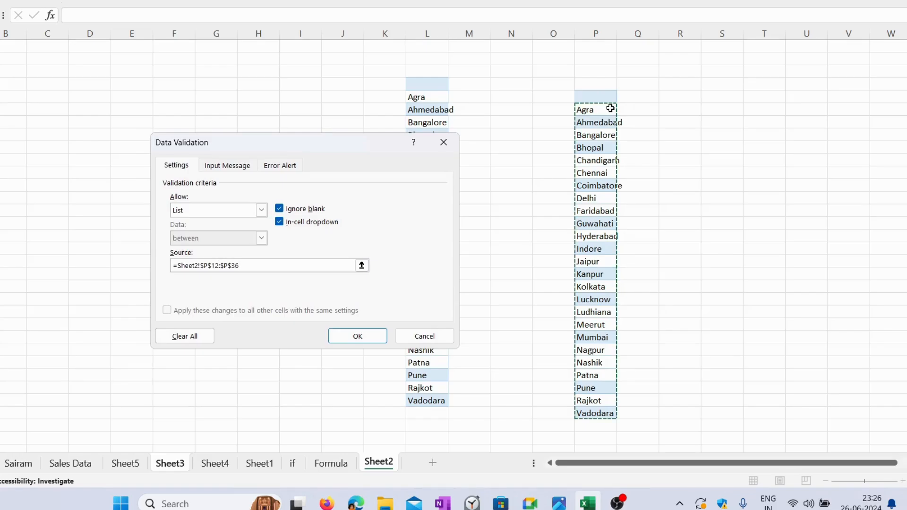
pyautogui.click(345, 337)
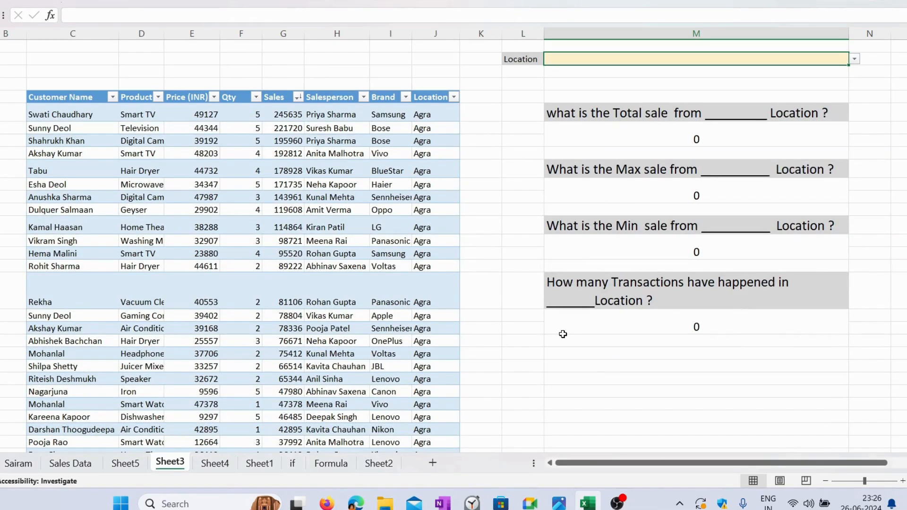
# Step: Choose Jaipur from the drop-down list in the Location input cell M2
pyautogui.click(855, 60)
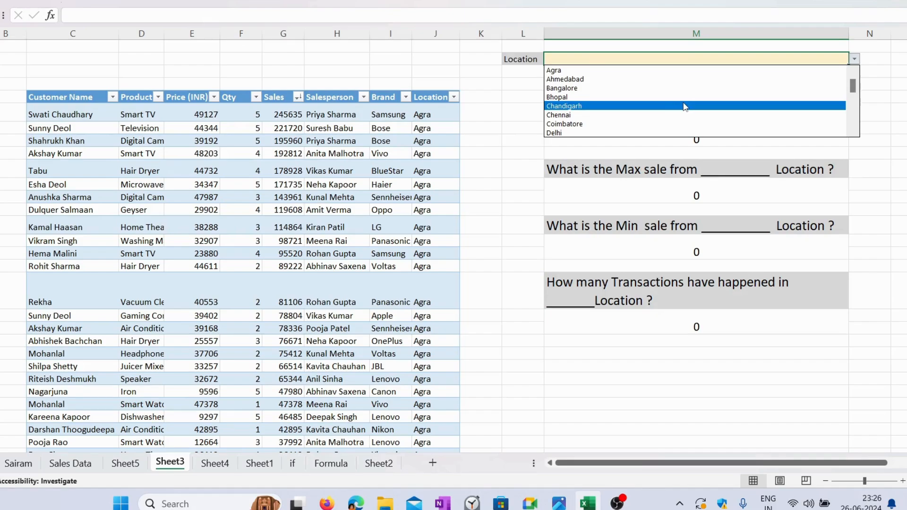
pyautogui.click(854, 133)
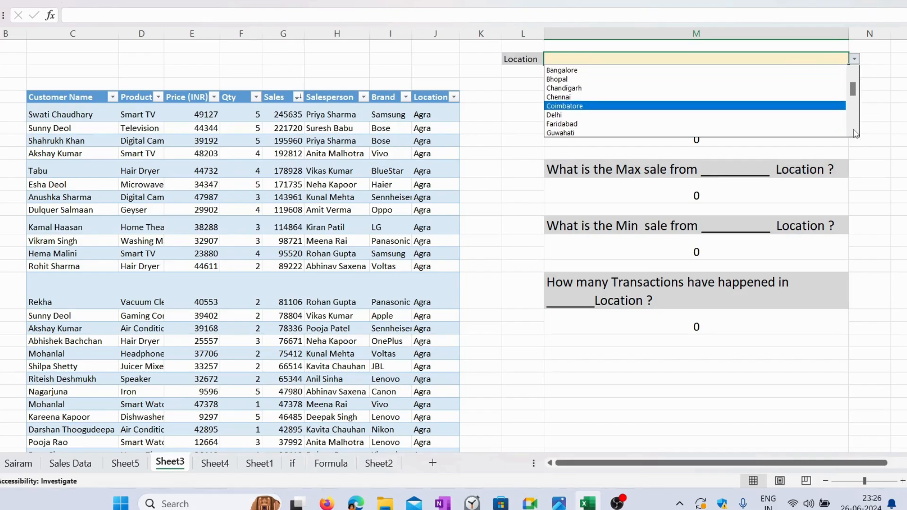
pyautogui.click(854, 131)
pyautogui.click(854, 131)
pyautogui.click(854, 132)
pyautogui.click(854, 132)
pyautogui.click(854, 131)
pyautogui.click(854, 132)
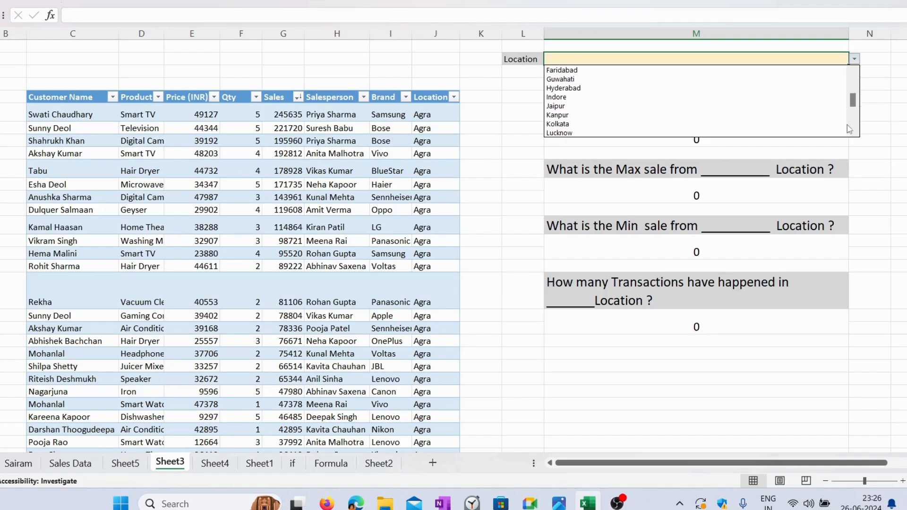
pyautogui.click(677, 106)
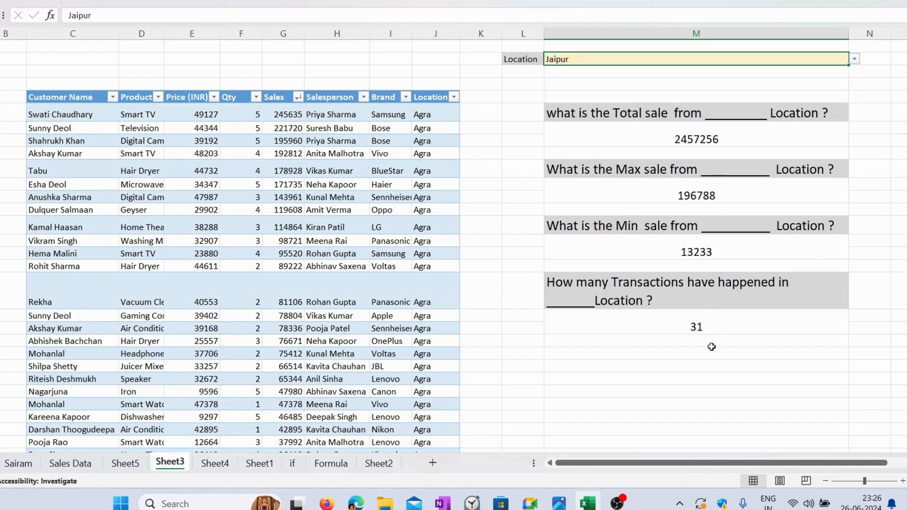
# Step: Check the total, max, min and transaction count answers and their formulas for the Jaipur location
pyautogui.click(736, 128)
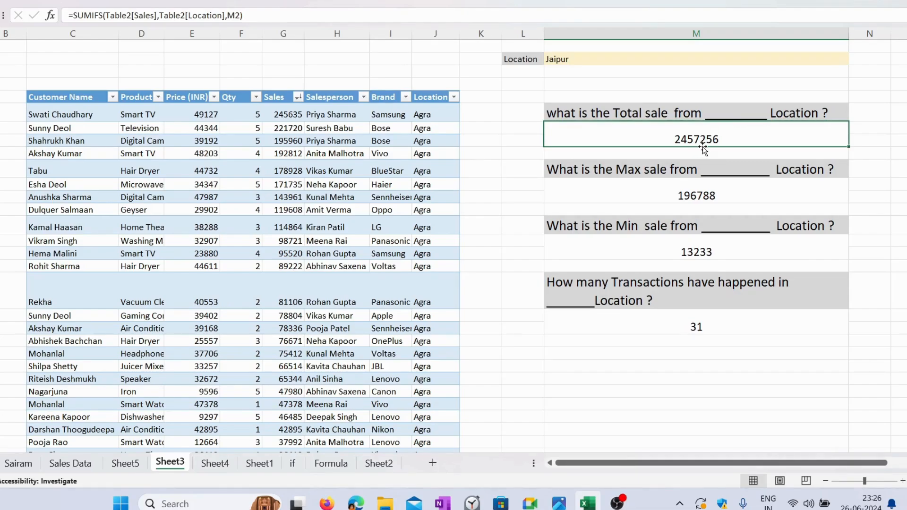
pyautogui.click(706, 192)
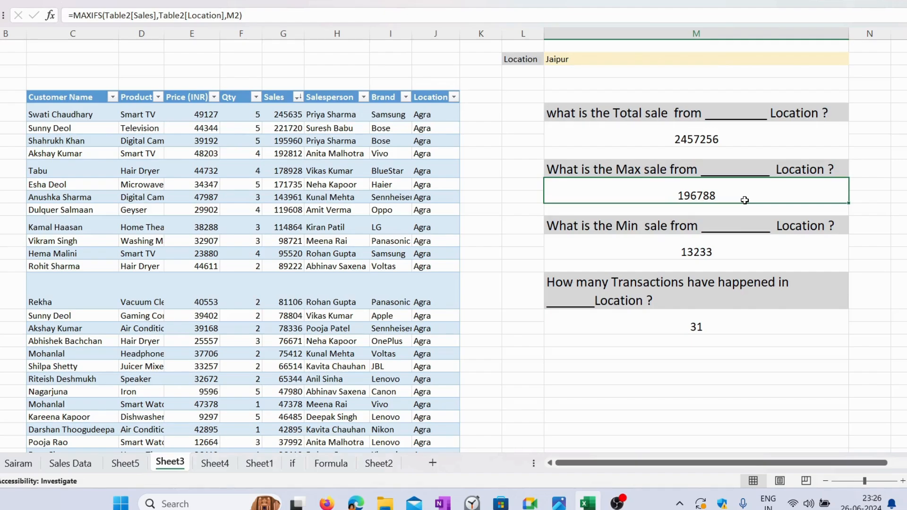
pyautogui.click(721, 243)
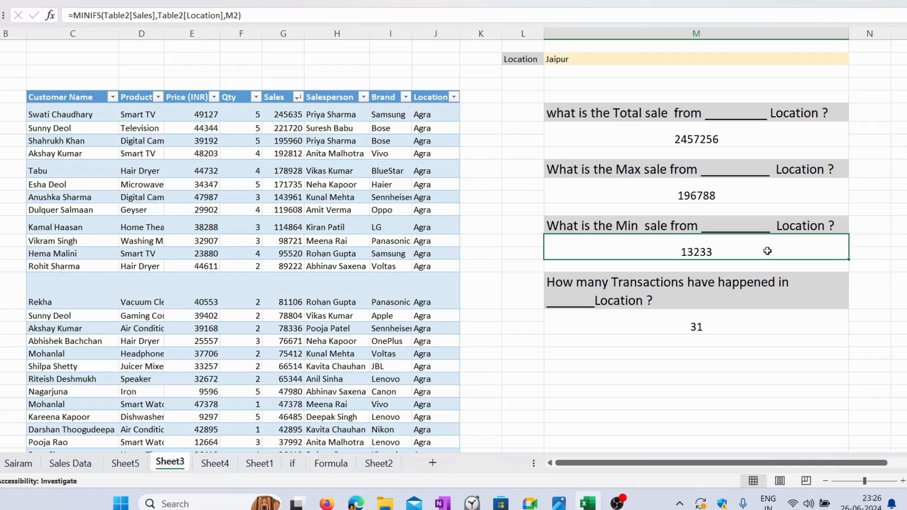
pyautogui.click(742, 320)
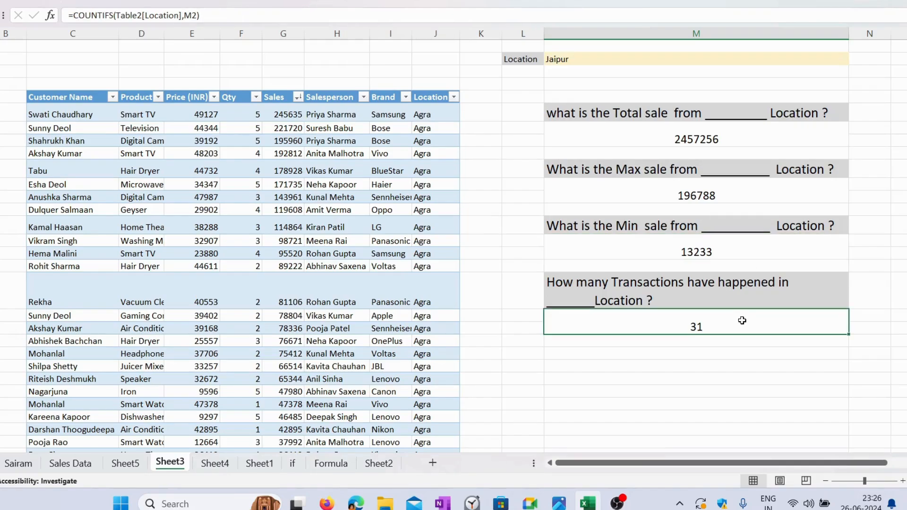
pyautogui.click(782, 58)
pyautogui.click(737, 314)
# Step: Switch the Location input cell M2 to Lucknow and then to Mumbai using its drop-down list
pyautogui.click(831, 60)
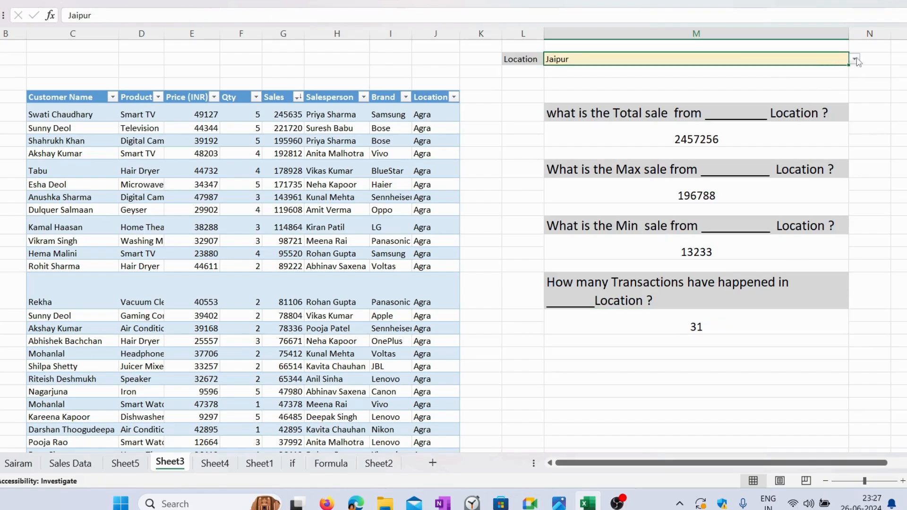
pyautogui.click(854, 59)
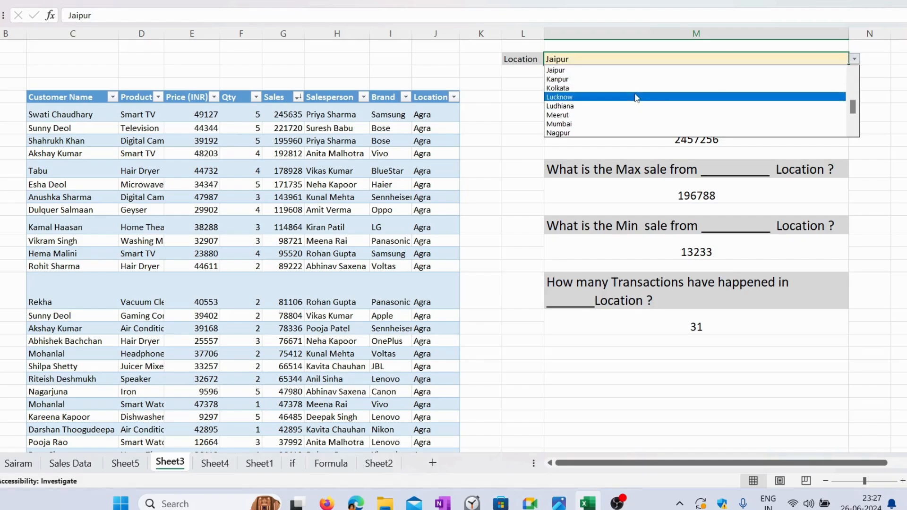
pyautogui.click(636, 97)
pyautogui.click(854, 58)
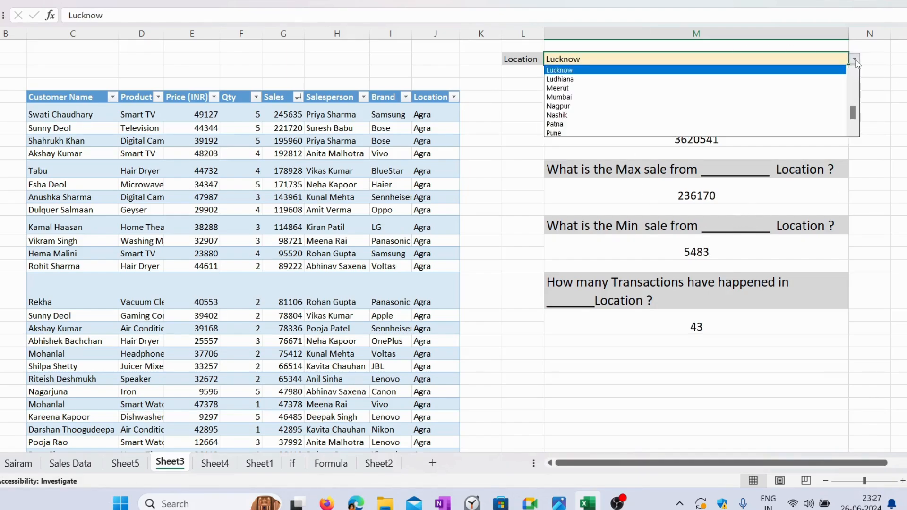
pyautogui.click(607, 97)
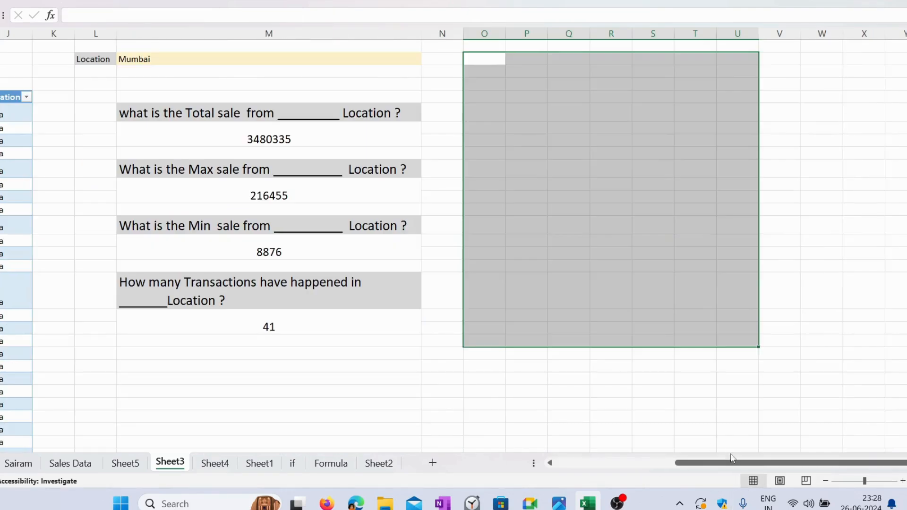
# Step: Review the Location input cell and the total, max and min sale answers for Mumbai
pyautogui.moveTo(729, 463); pyautogui.dragTo(553, 471)
pyautogui.click(682, 365)
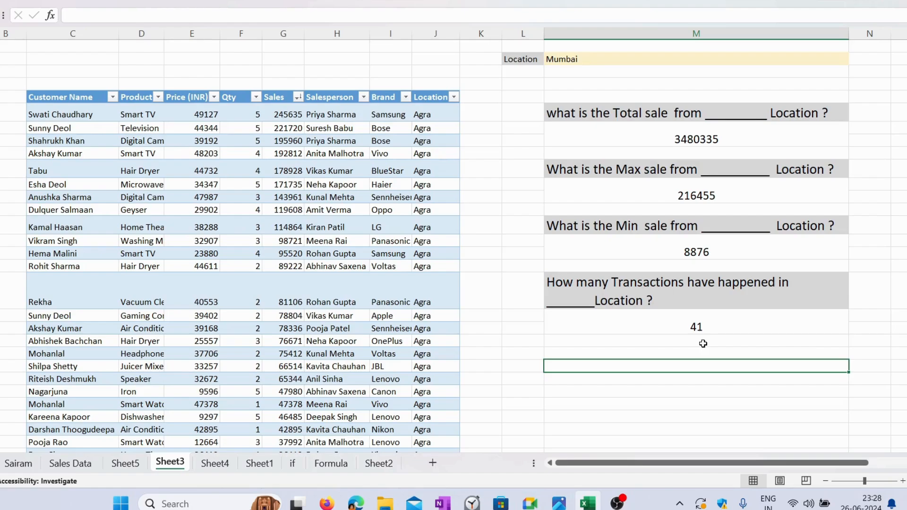
pyautogui.click(530, 63)
pyautogui.click(603, 61)
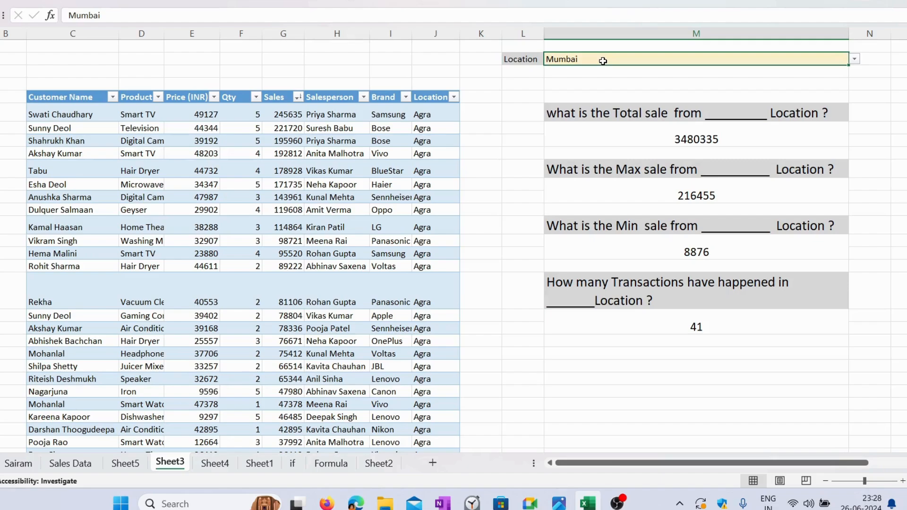
pyautogui.click(712, 138)
pyautogui.click(709, 191)
pyautogui.click(710, 253)
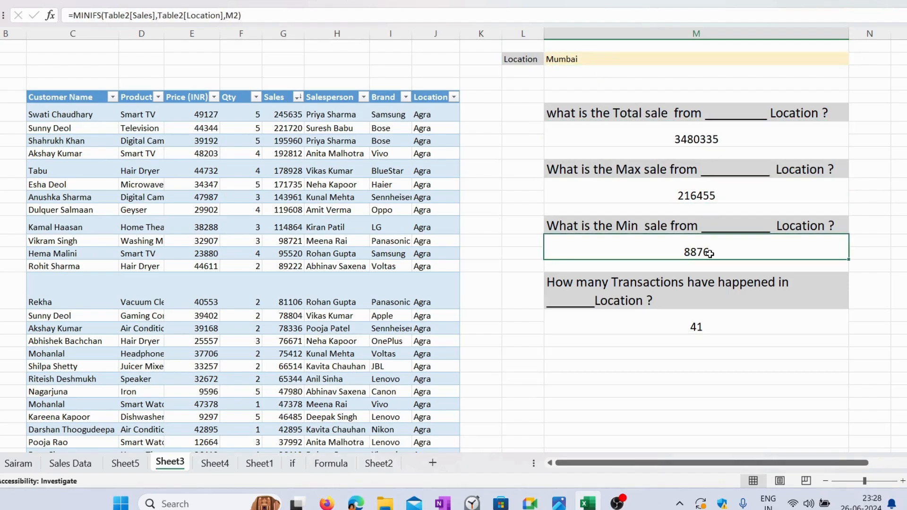
pyautogui.click(529, 70)
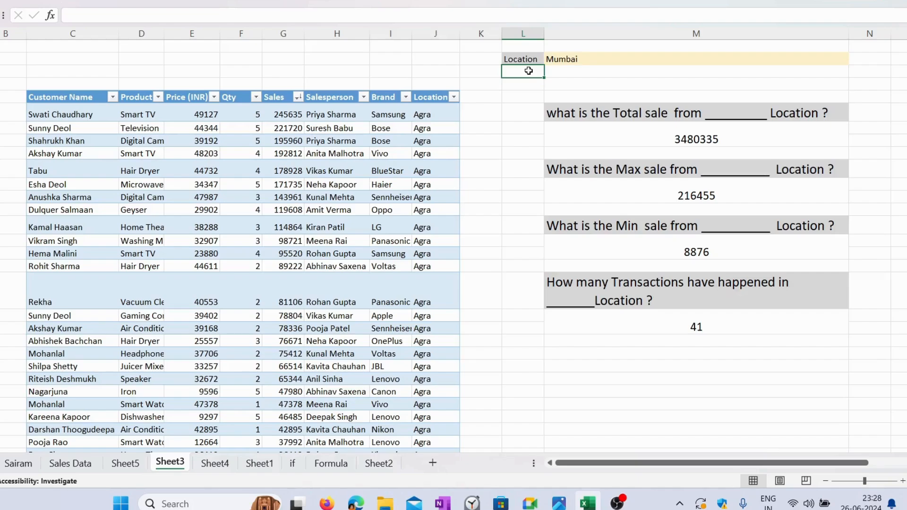
pyautogui.click(629, 340)
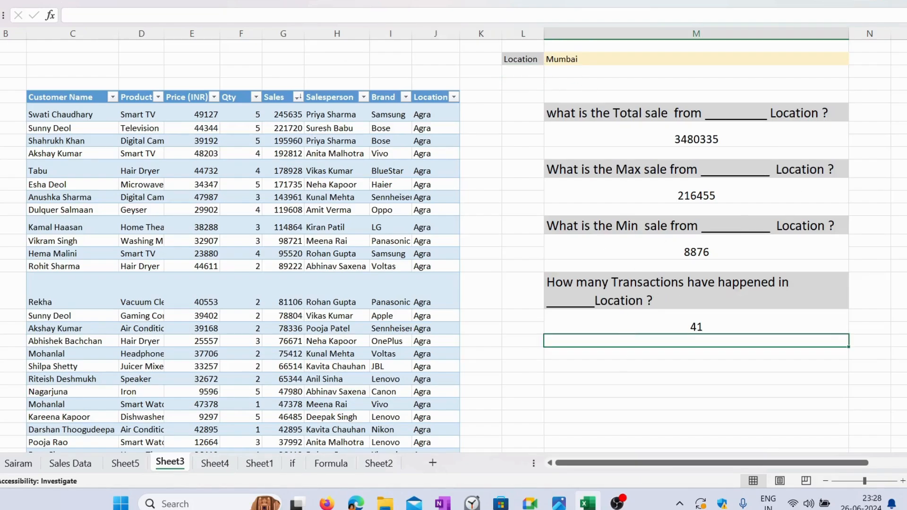
pyautogui.click(717, 367)
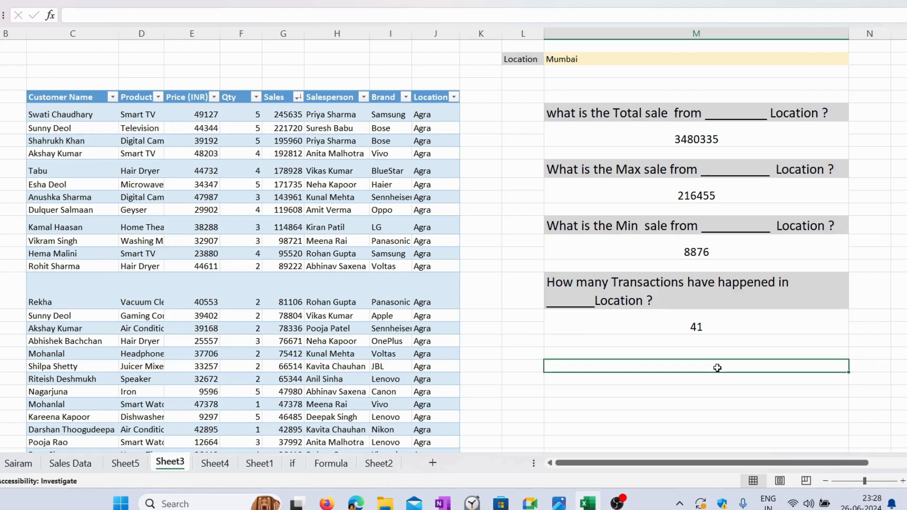